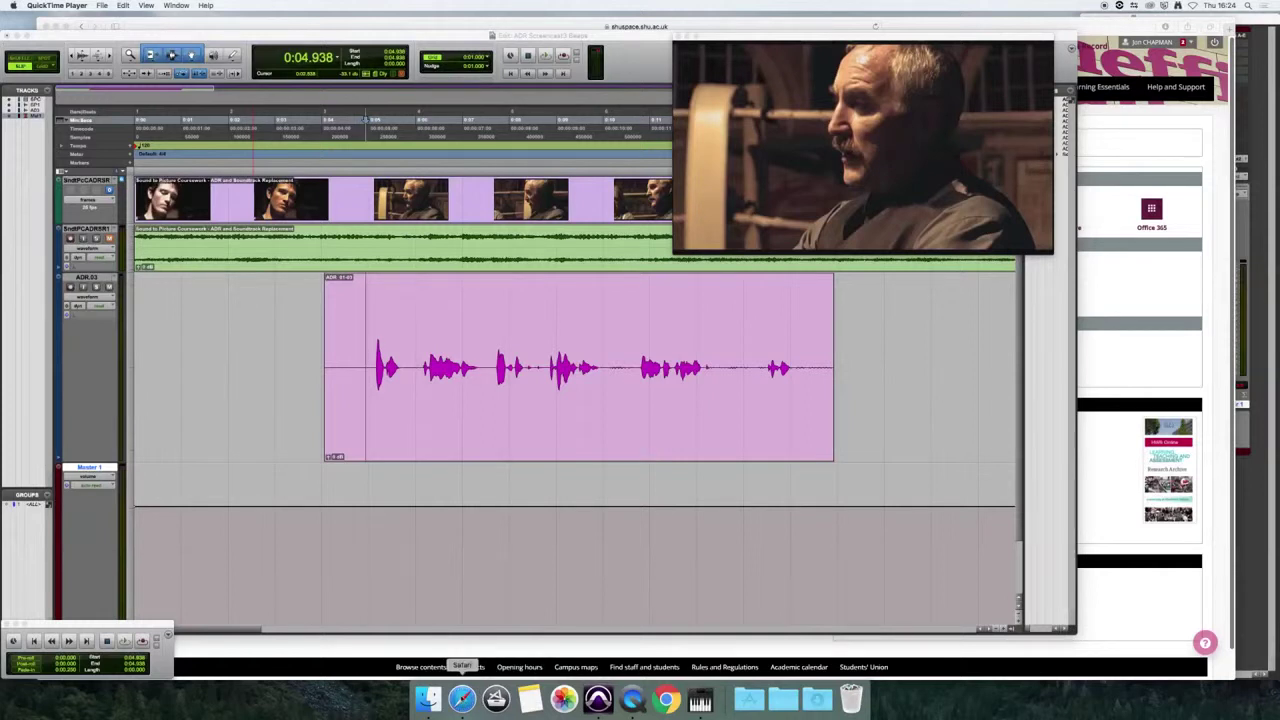
# - Switch to Safari and open the PRO TOOLS folder in the Sound section of the Creative Media Centre site
pyautogui.click(462, 698)
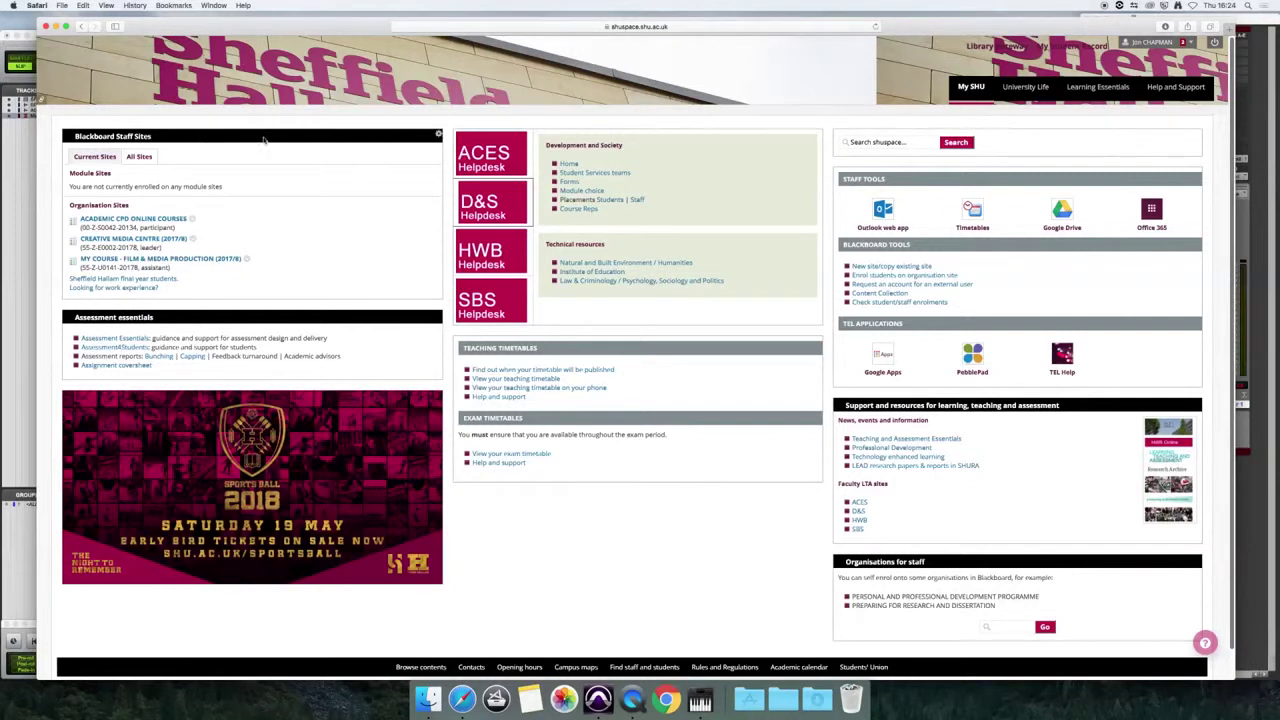
pyautogui.click(140, 241)
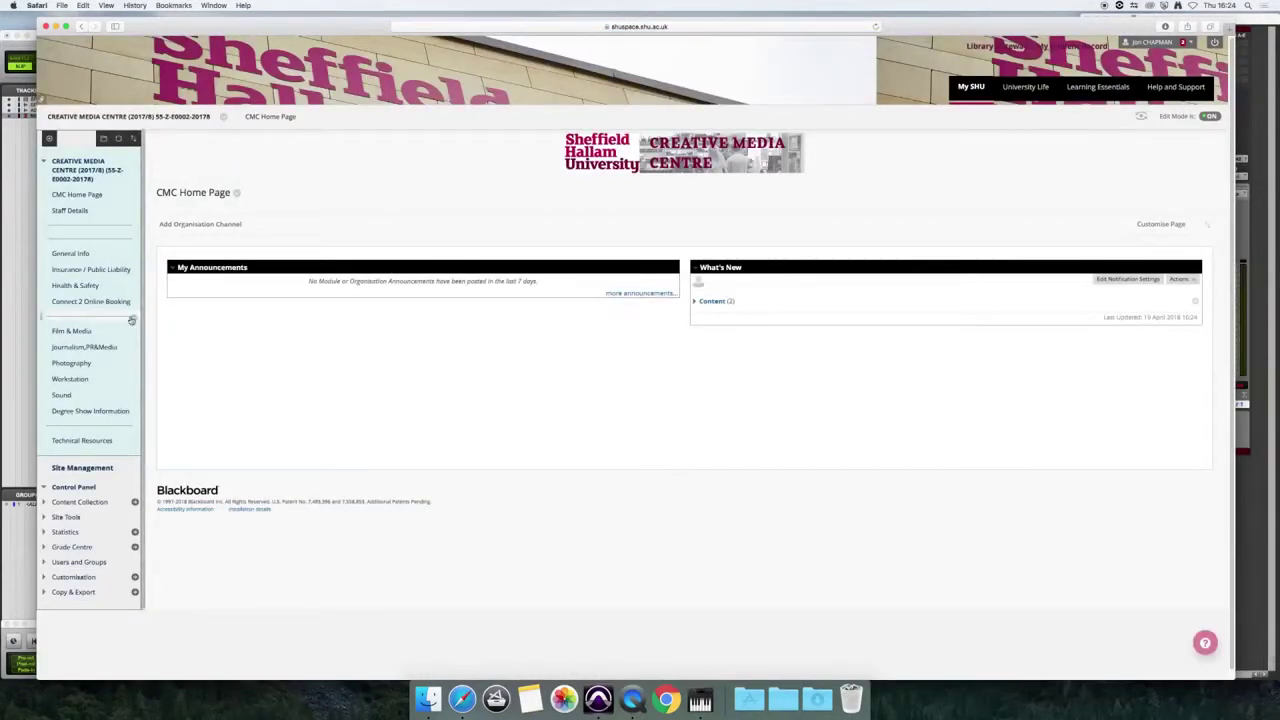
pyautogui.click(63, 396)
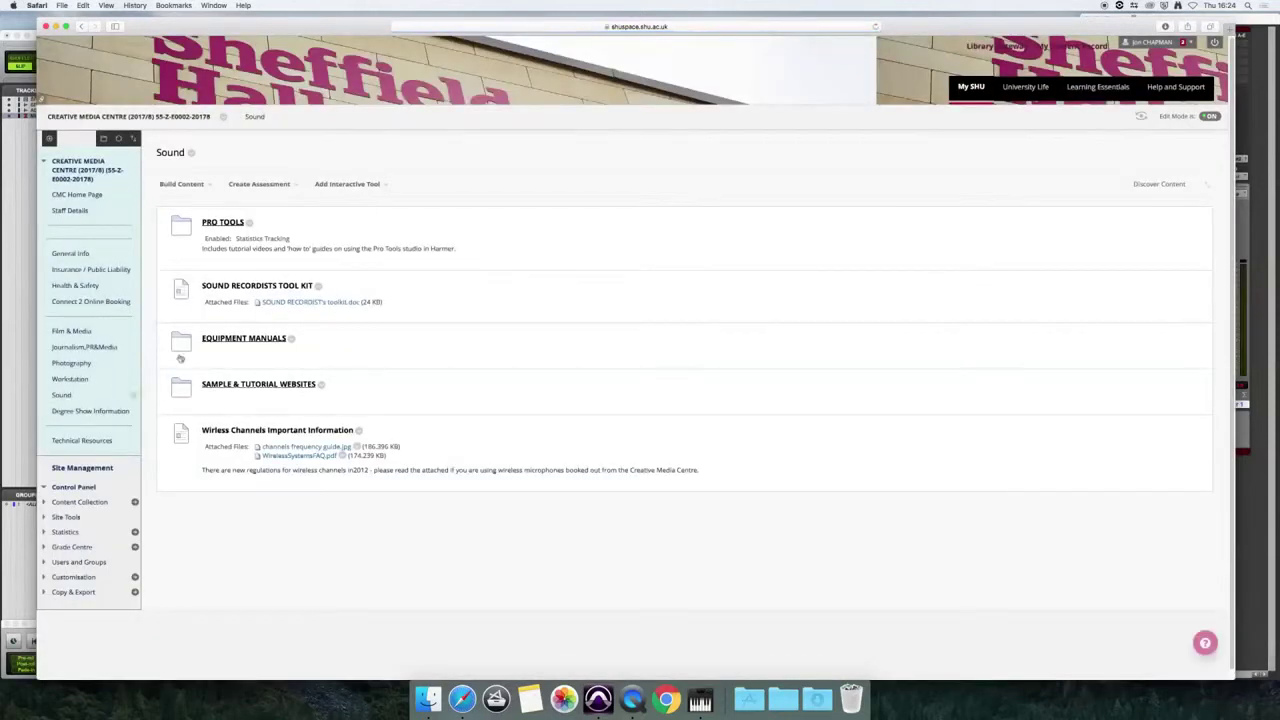
pyautogui.click(221, 224)
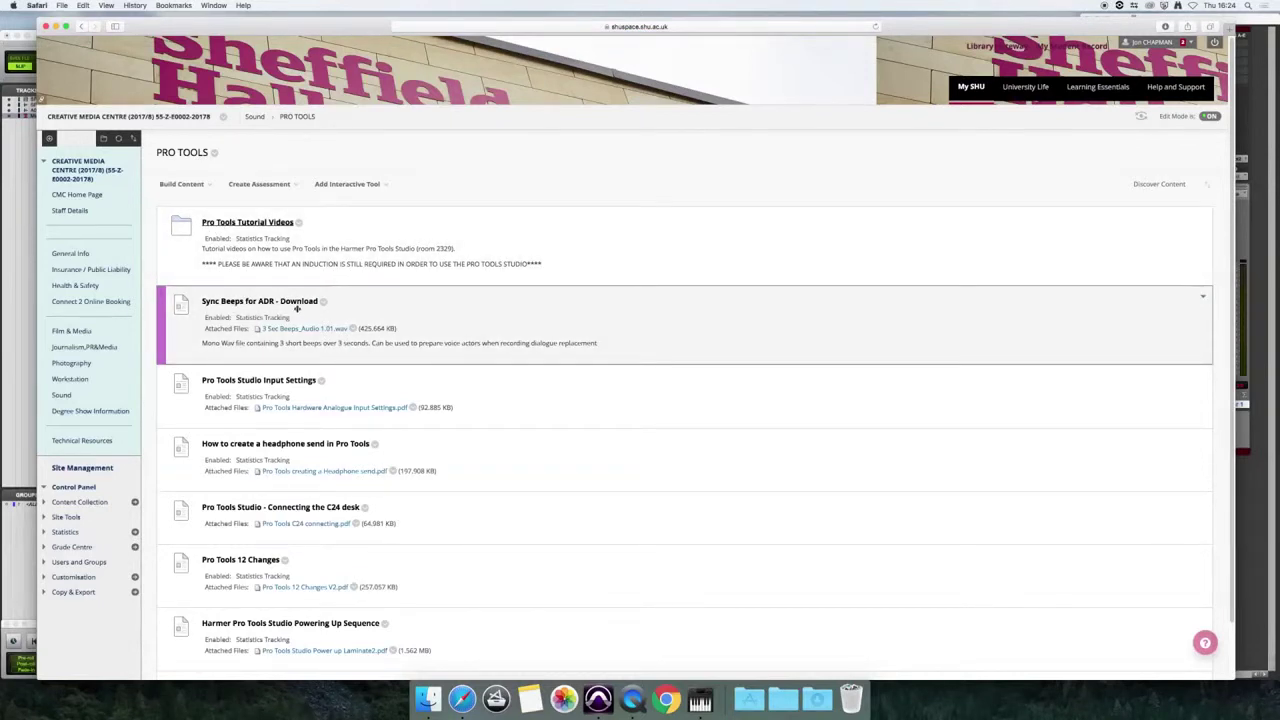
# - Download the sync beeps file 3 Sec Beeps_Audio 1.01.wav and check for it among the downloaded files
pyautogui.rightClick(314, 328)
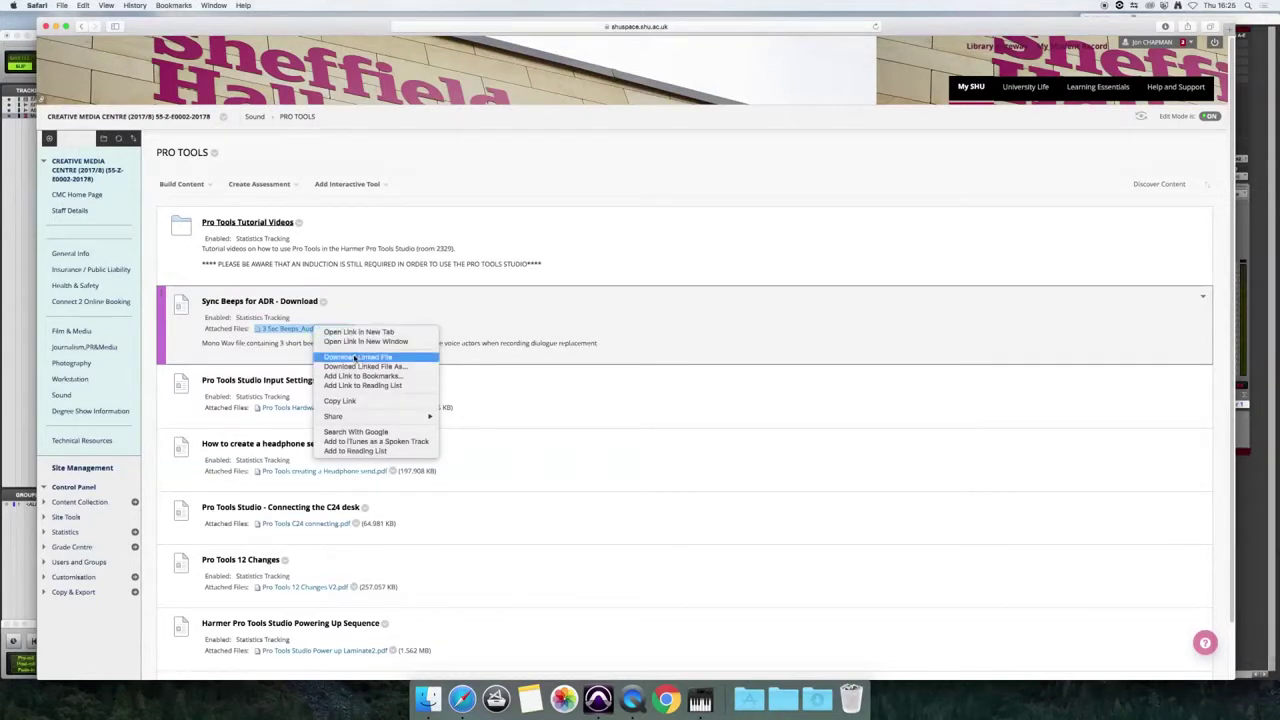
pyautogui.click(354, 361)
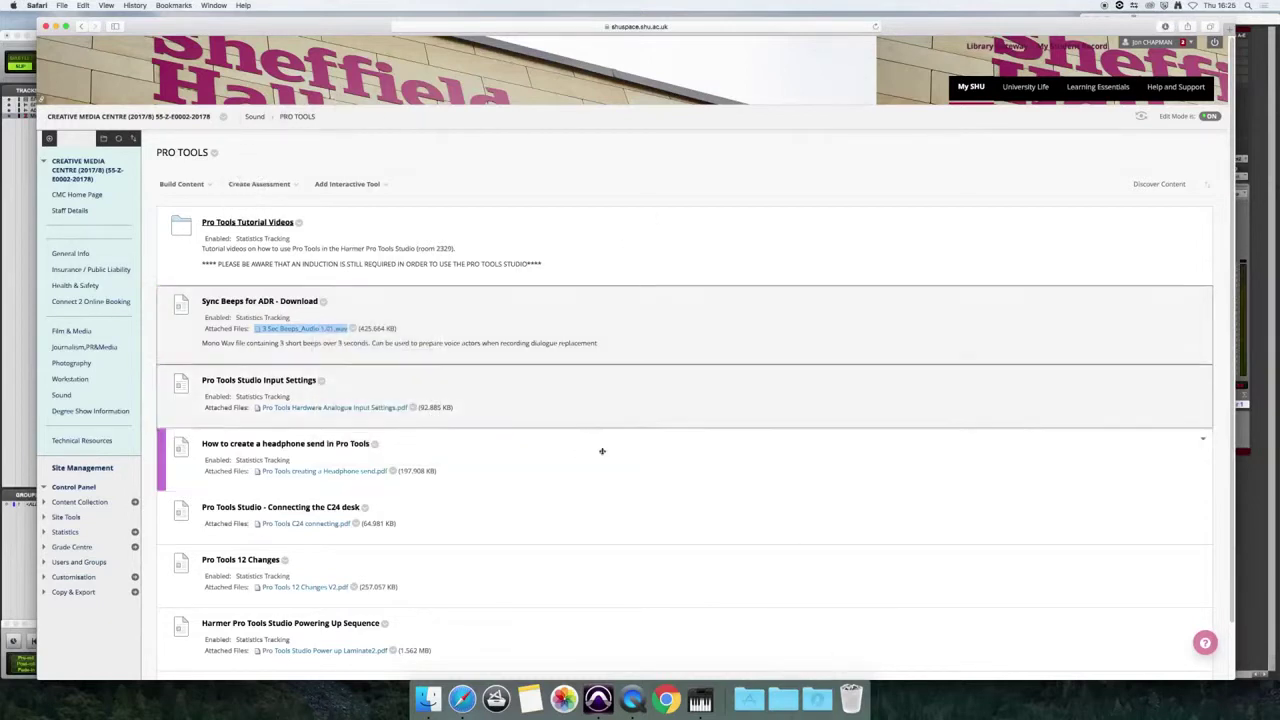
pyautogui.click(826, 690)
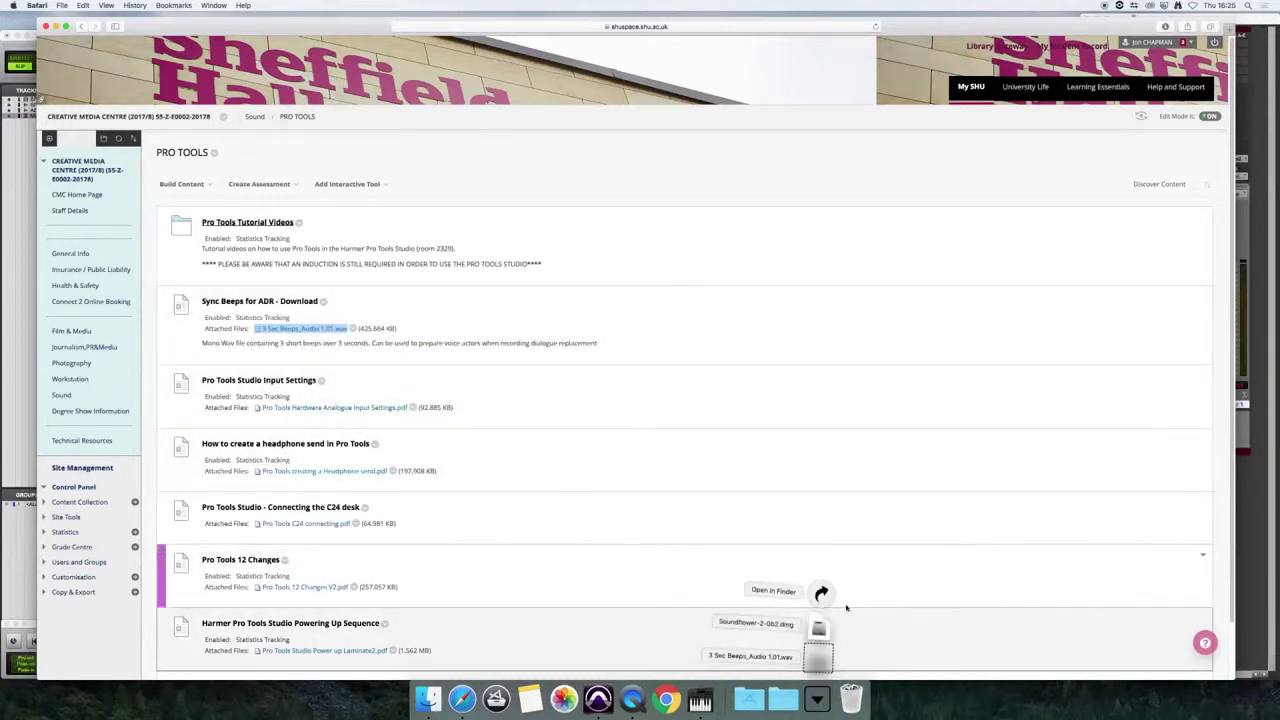
pyautogui.click(812, 660)
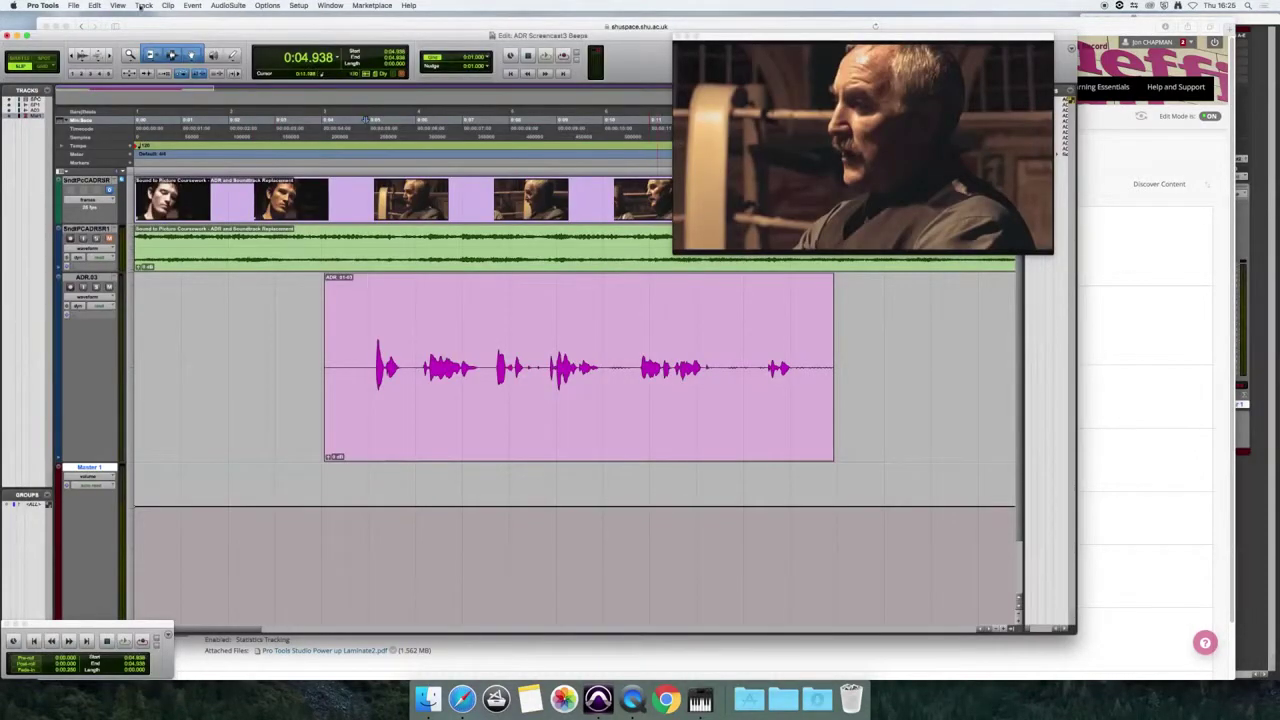
# - In Pro Tools, start an audio import and add 3 Sec Beeps_Audio 1.01.wav from Downloads as a copied clip
pyautogui.click(74, 6)
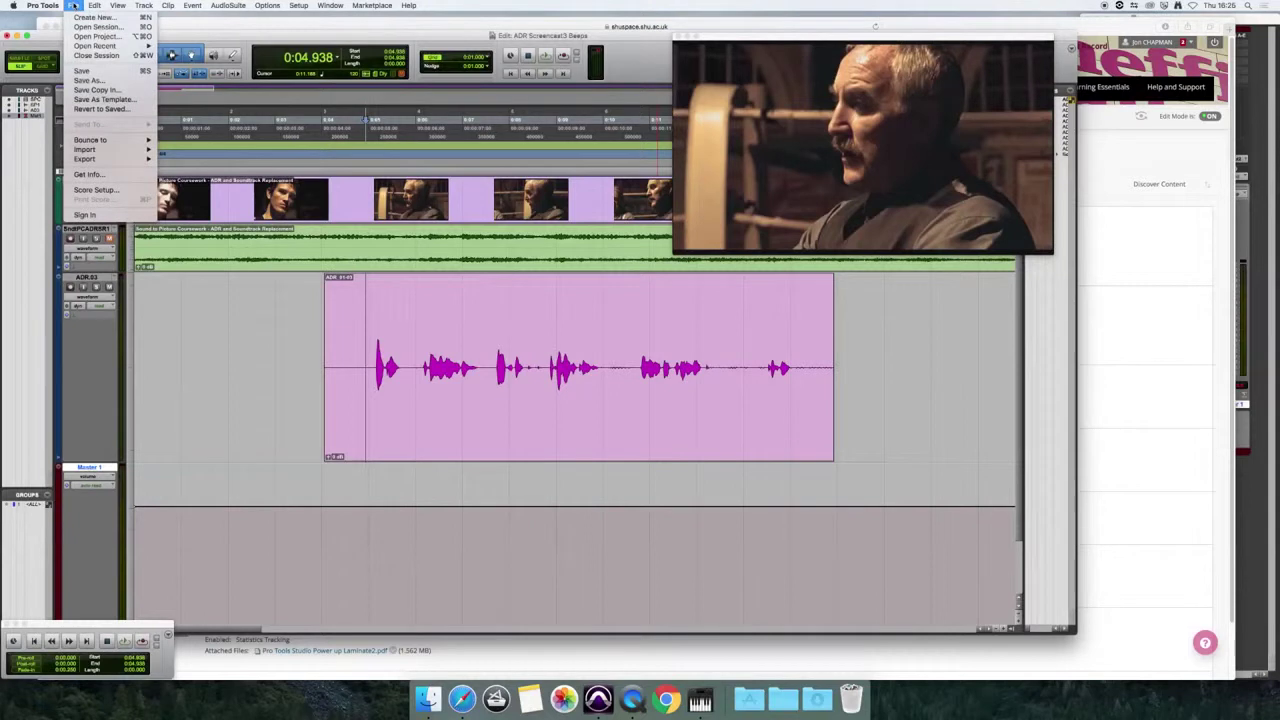
pyautogui.moveTo(120, 149)
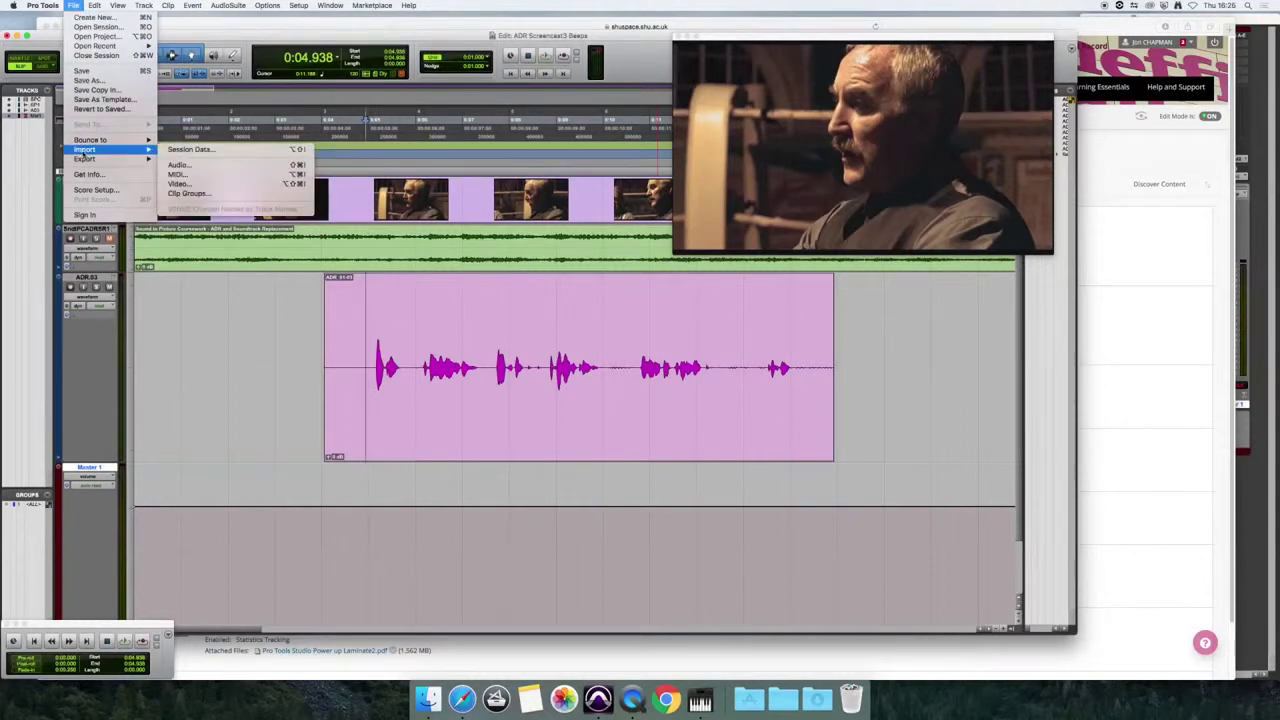
pyautogui.click(172, 164)
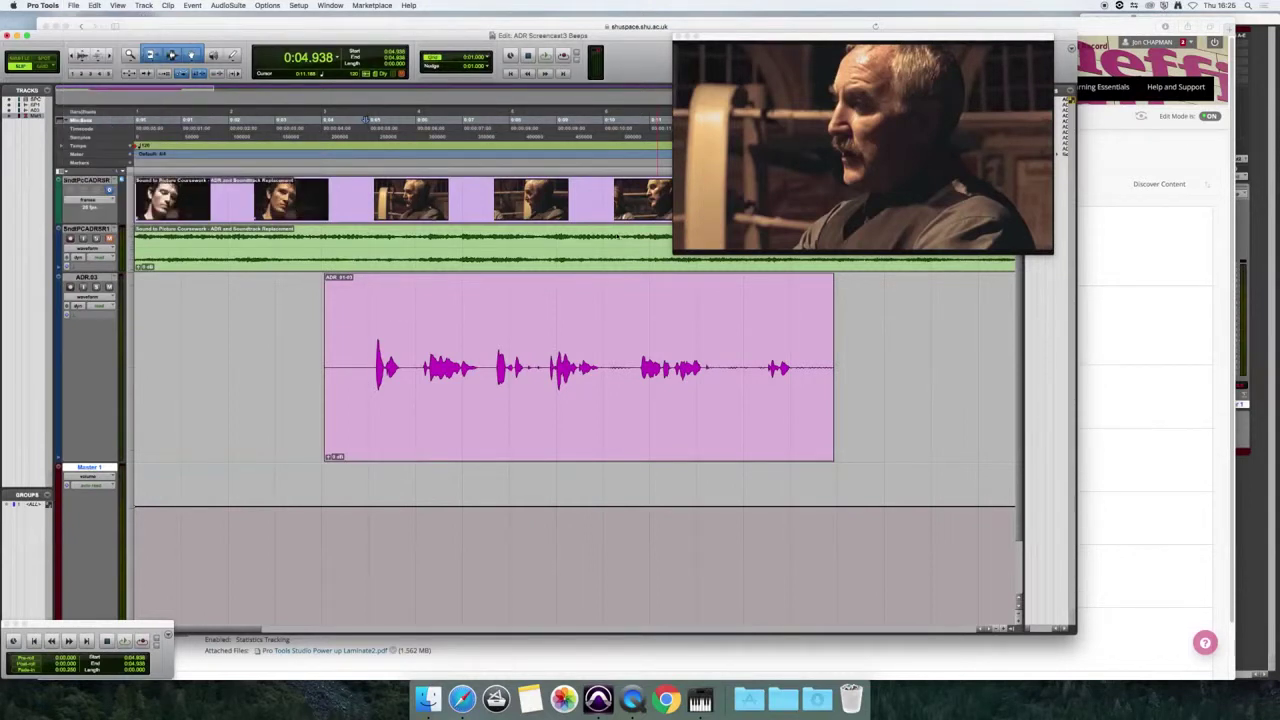
pyautogui.click(456, 186)
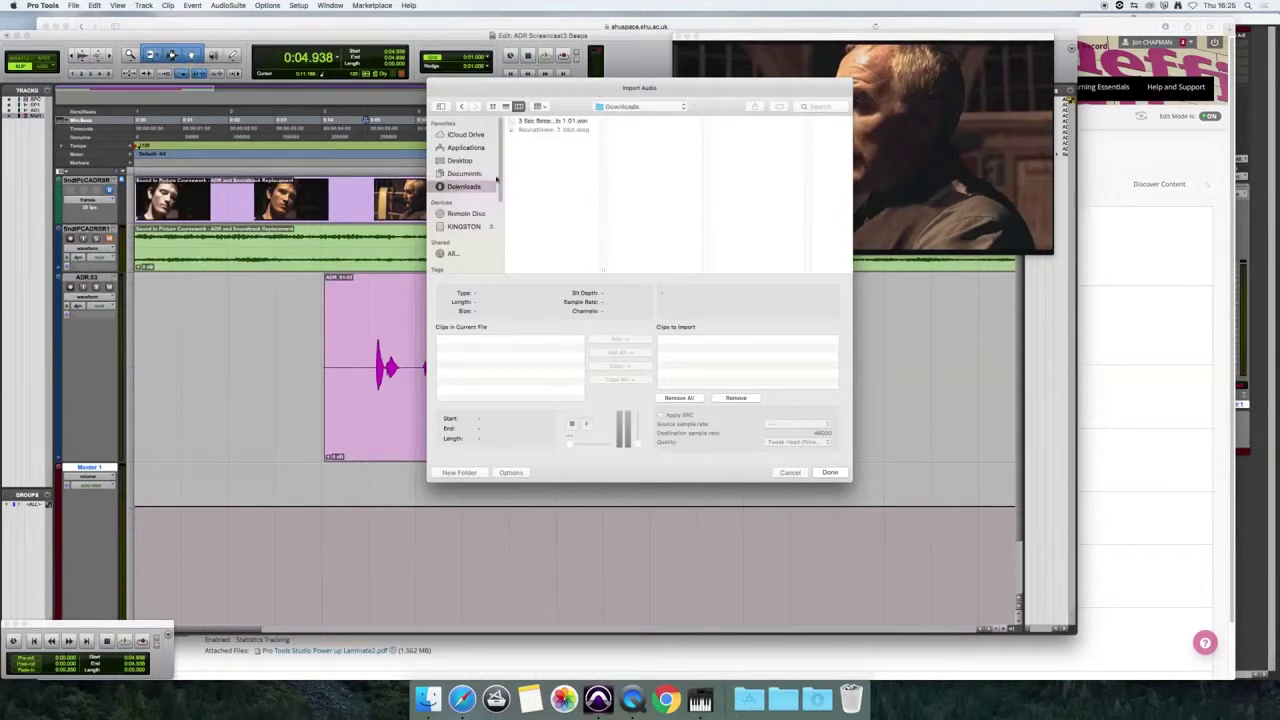
pyautogui.click(540, 121)
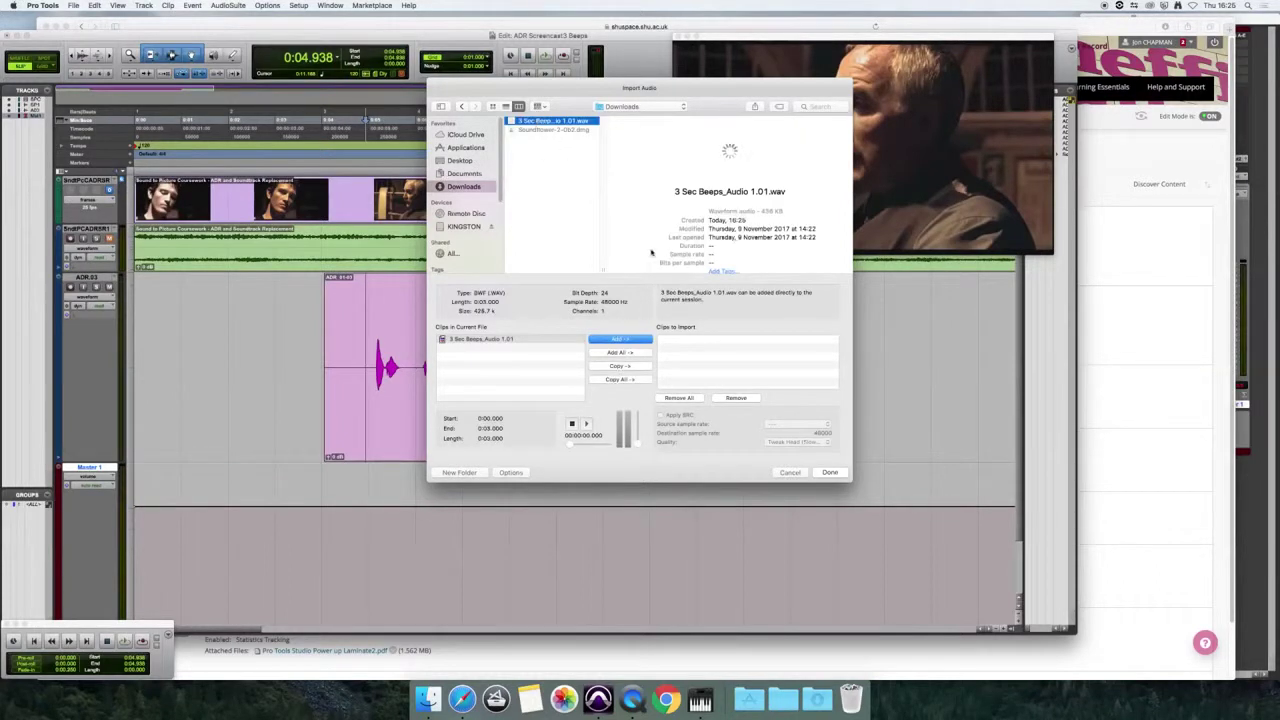
pyautogui.click(620, 367)
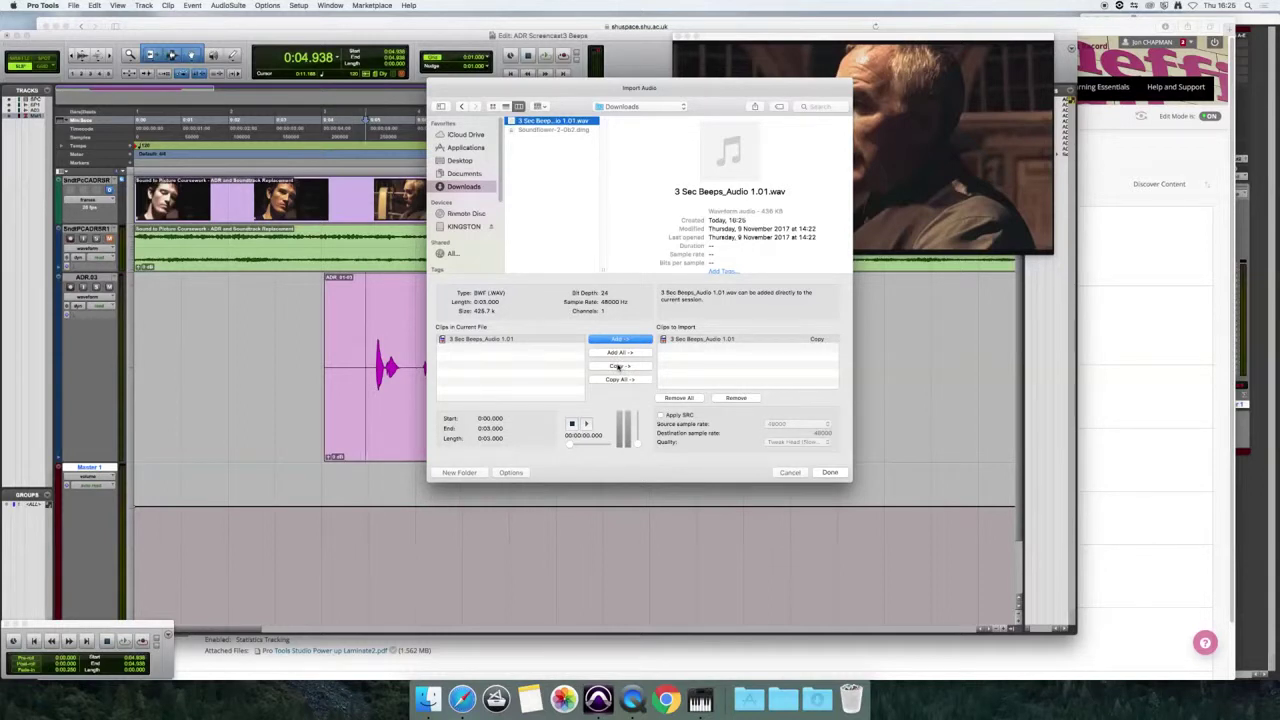
# - Accept the destination folder for the copied beeps file and import it to a new track at Session Start
pyautogui.click(830, 472)
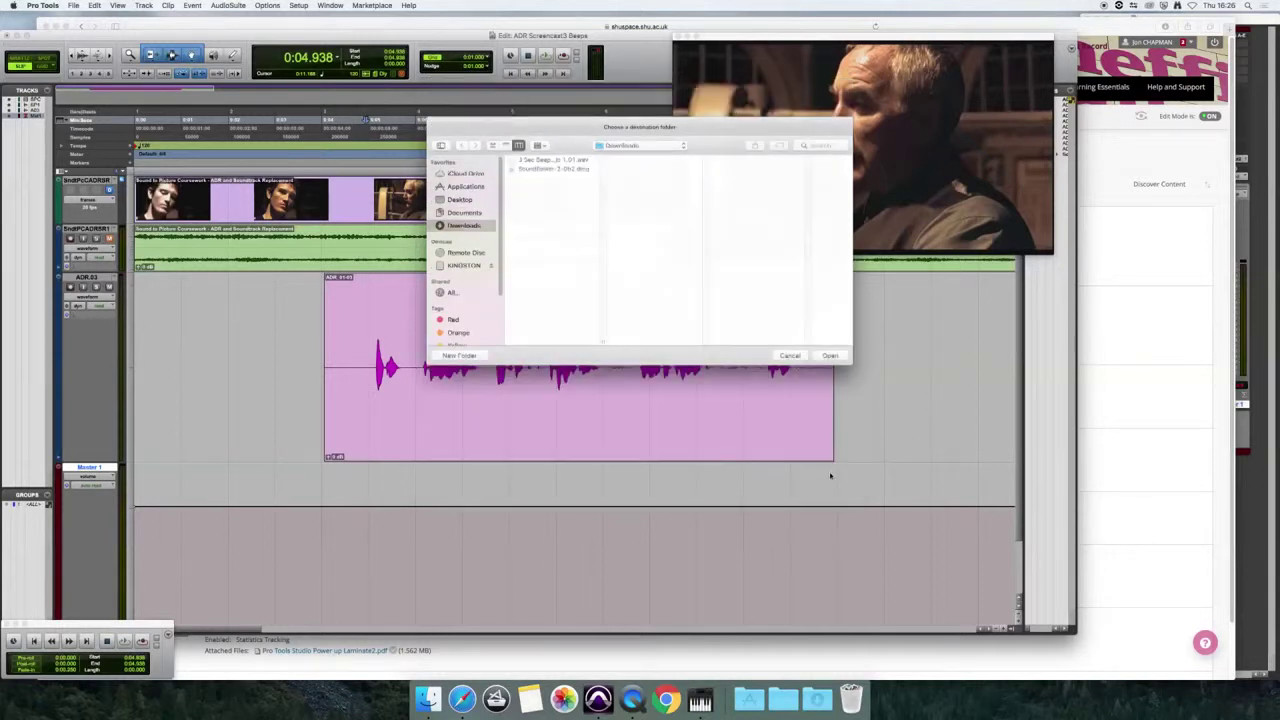
pyautogui.click(828, 357)
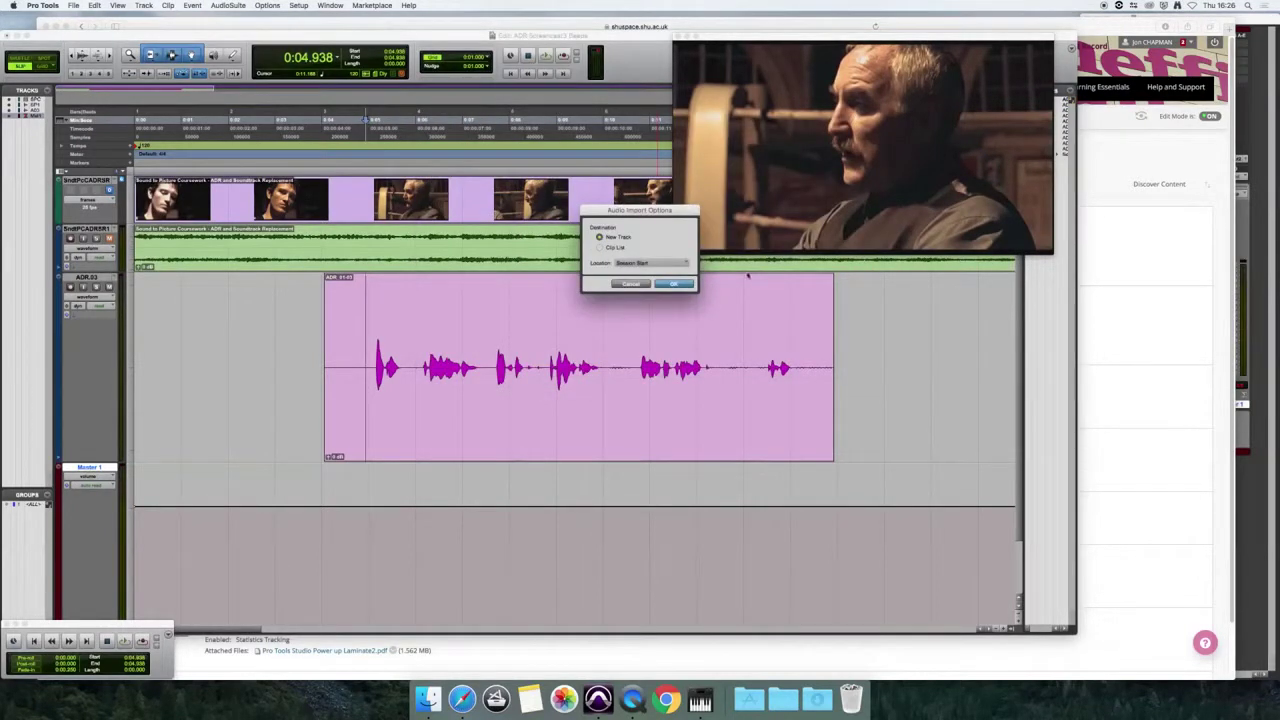
pyautogui.click(676, 285)
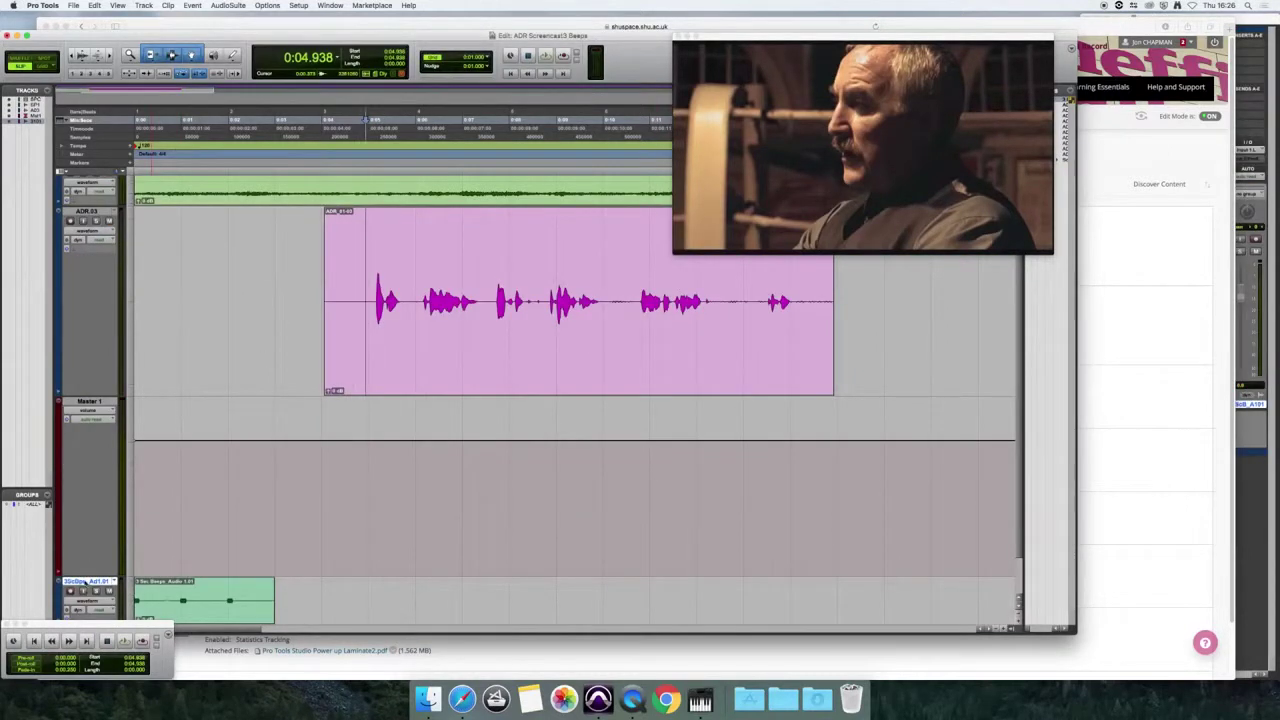
# - Move the new beeps track to just above Master 1 and make it taller
pyautogui.moveTo(87, 581); pyautogui.dragTo(107, 397)
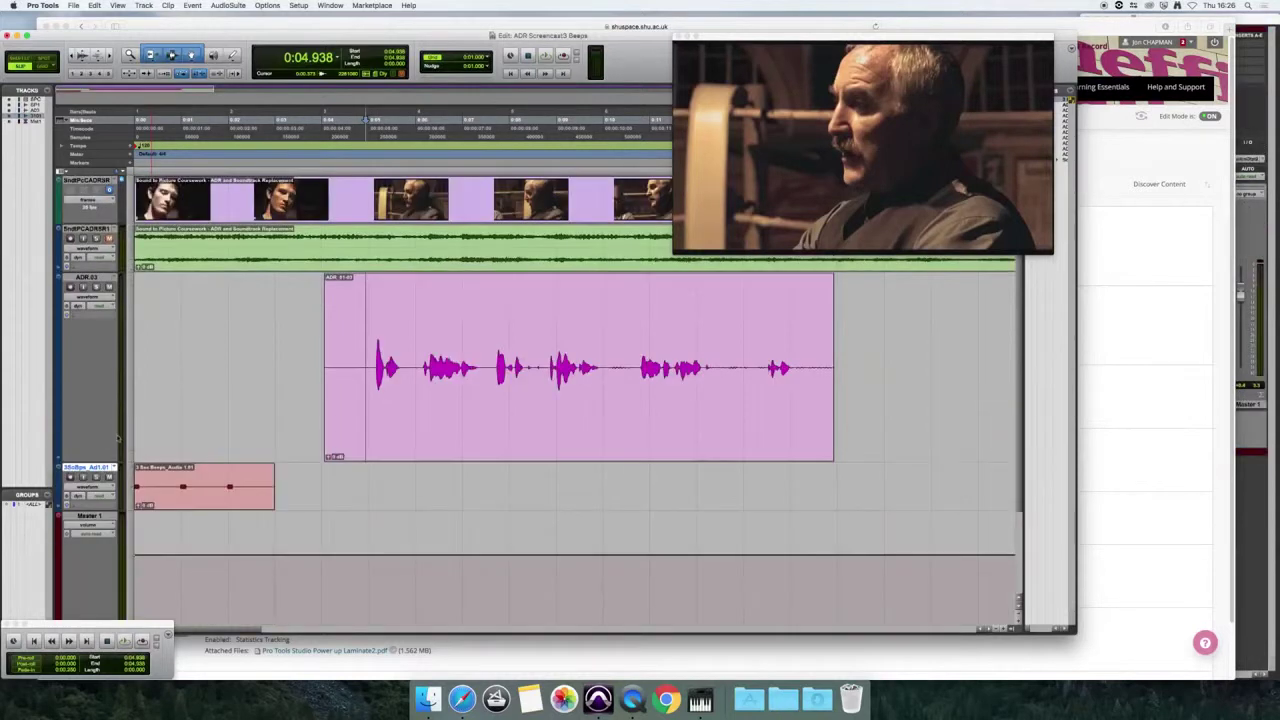
pyautogui.moveTo(124, 517); pyautogui.dragTo(124, 542)
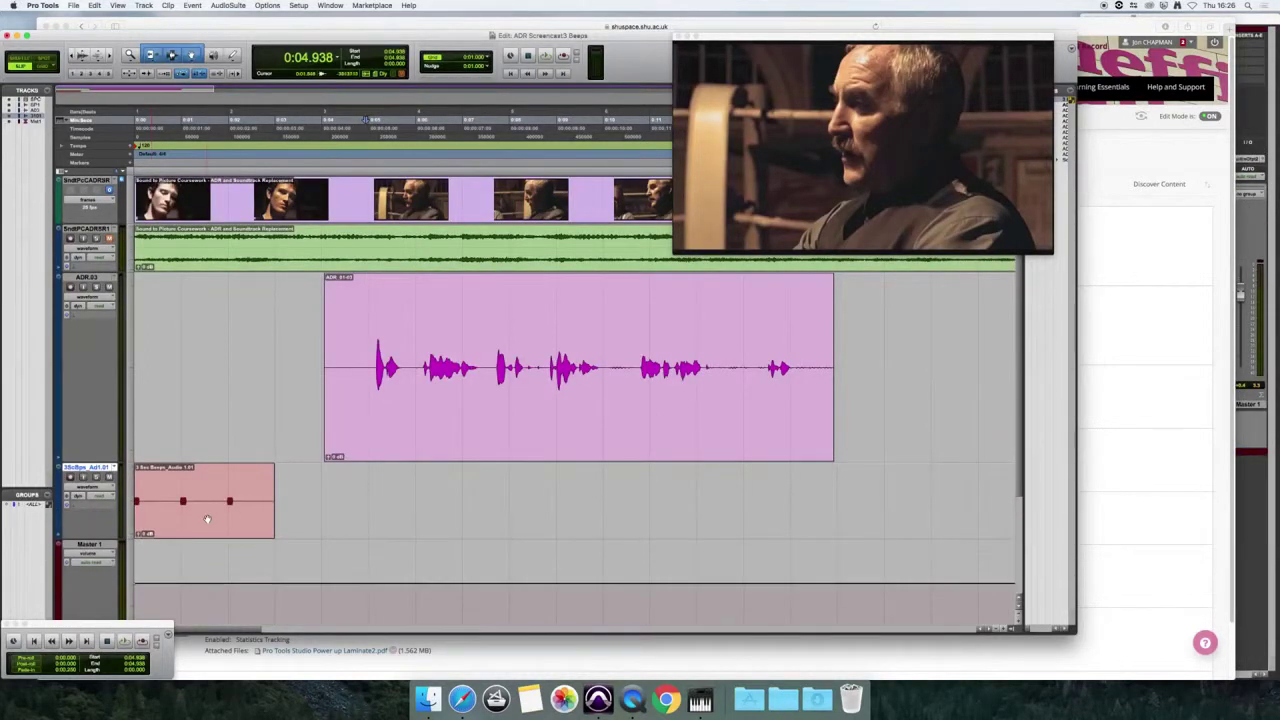
# - Select the beeps clip and play it briefly to audition the sync beeps
pyautogui.click(207, 517)
pyautogui.press('space')
pyautogui.press('space')
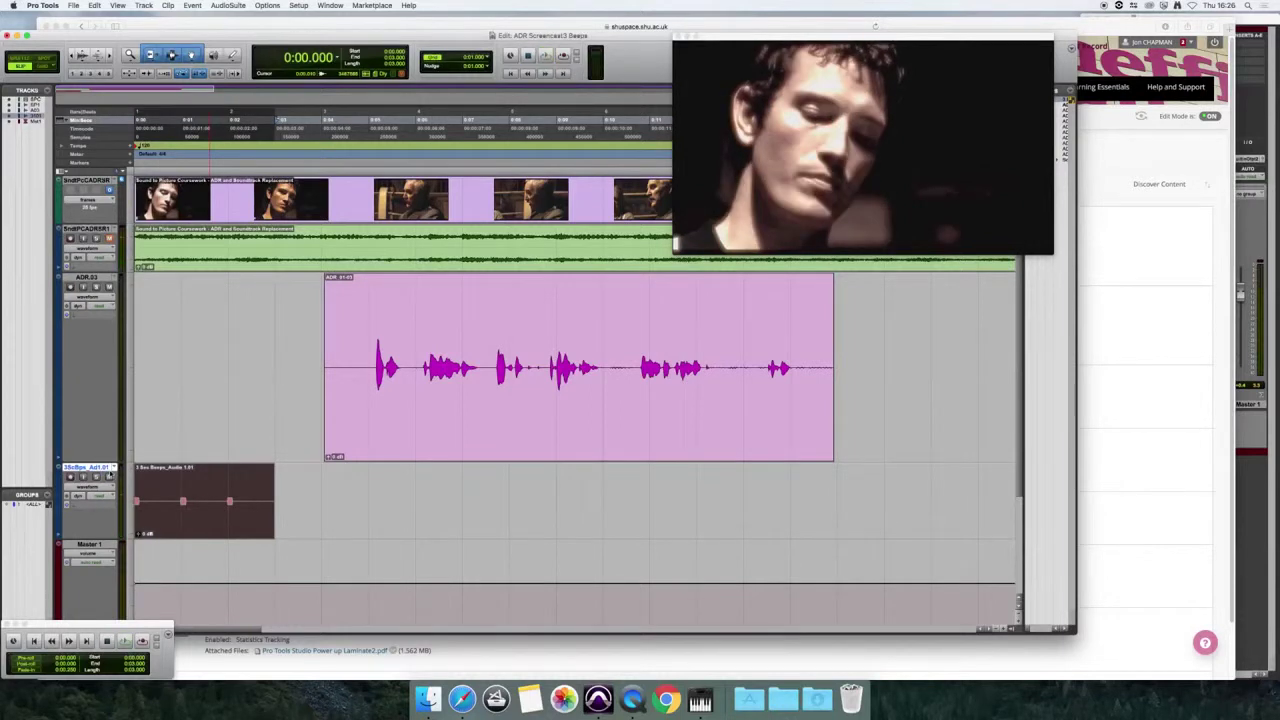
# - Route the beeps track's output to Built-In Output 2 (Stereo) in the mixer and audition the clip through it
pyautogui.press('super+equal')
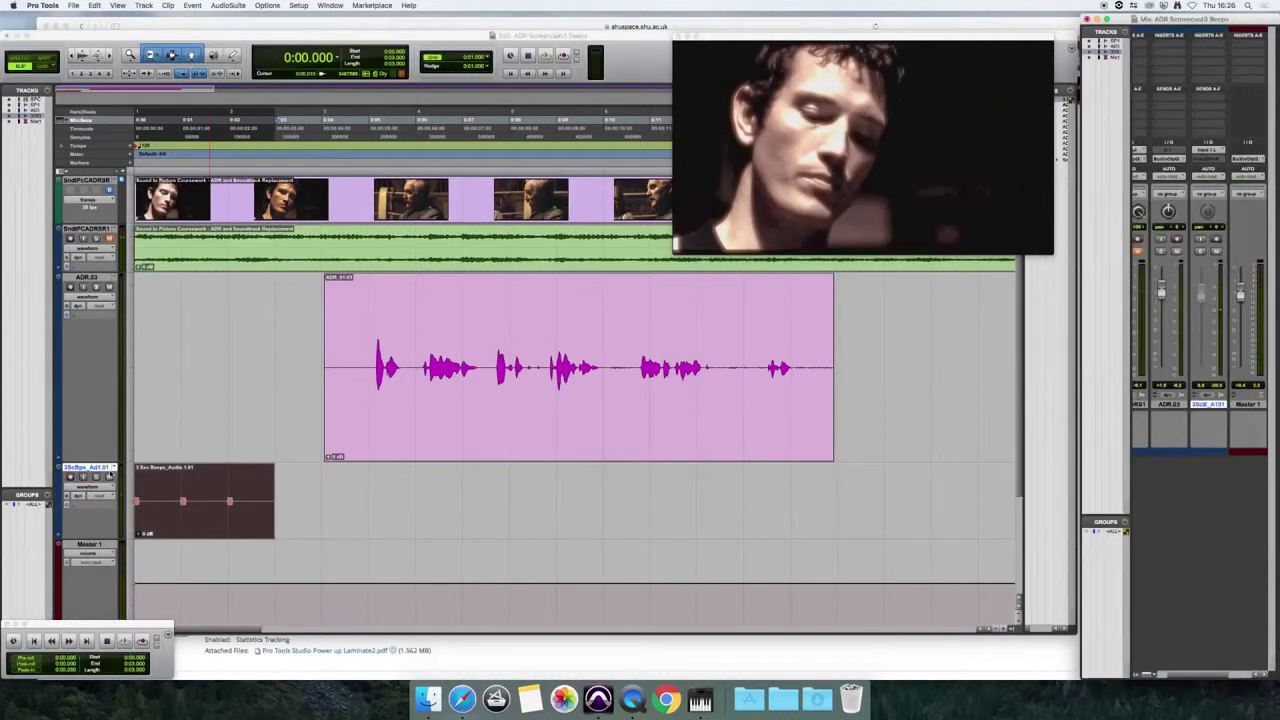
pyautogui.click(1210, 160)
pyautogui.moveTo(1217, 160)
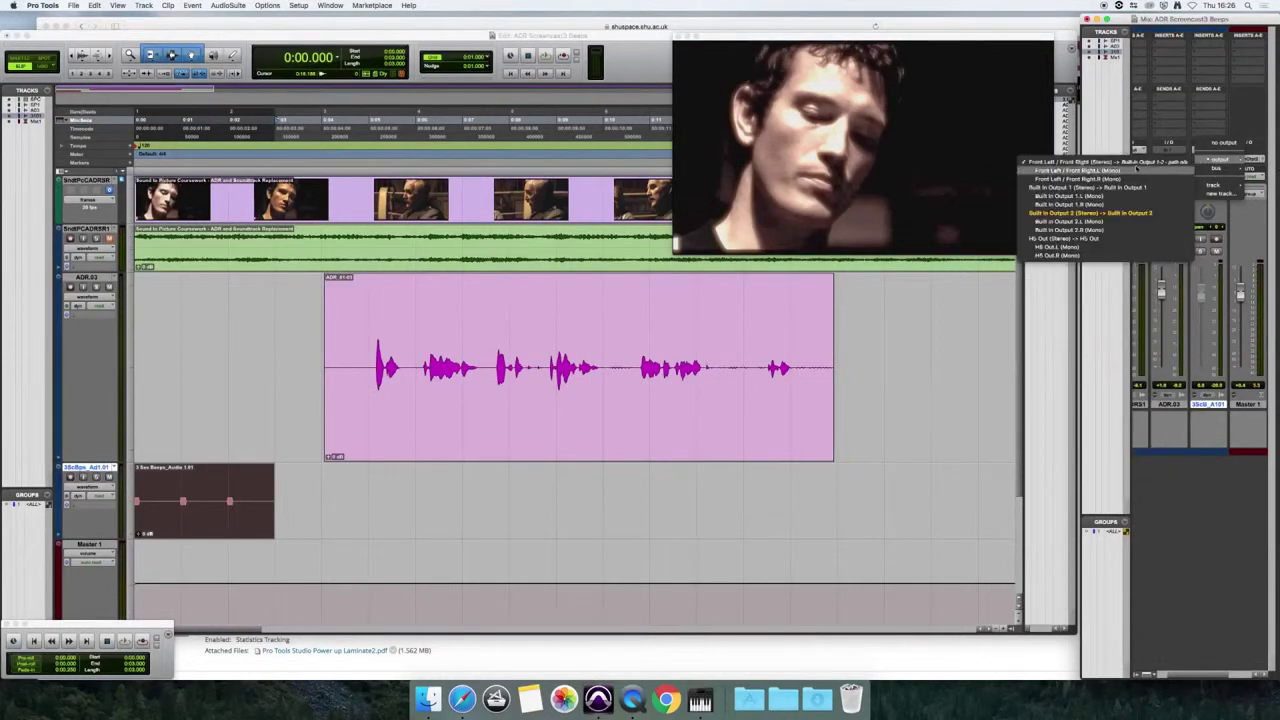
pyautogui.click(1071, 213)
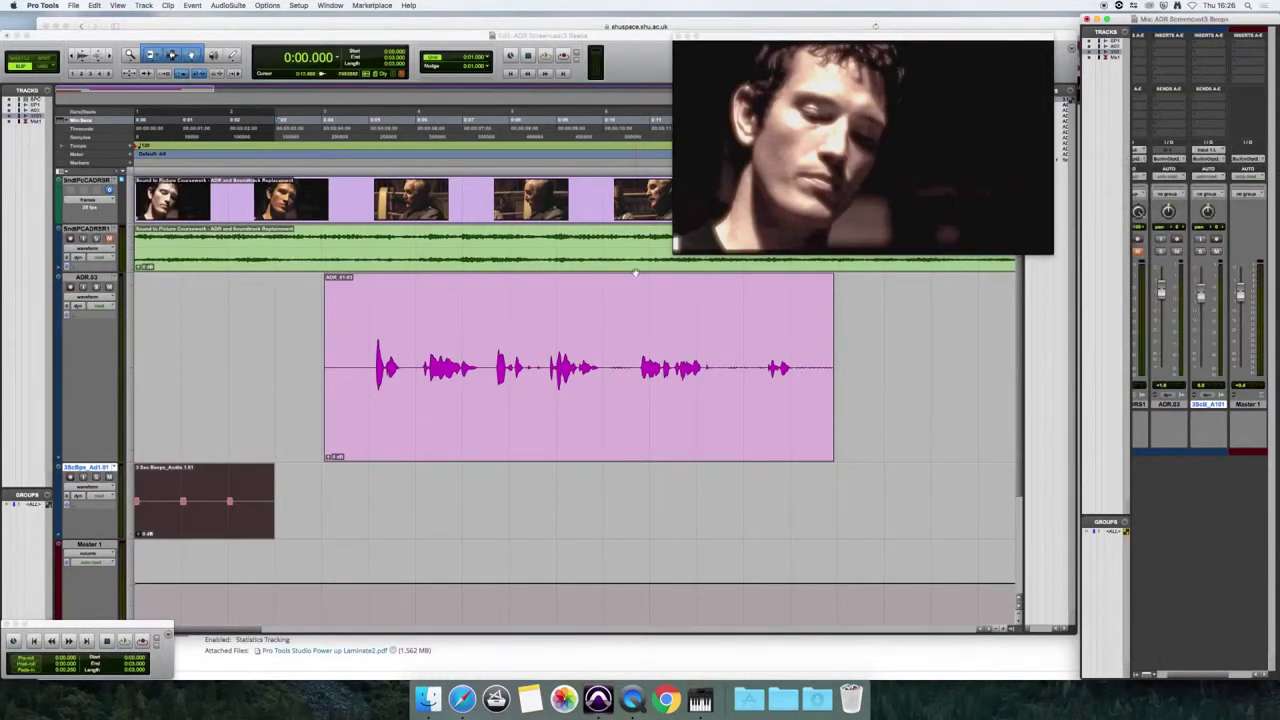
pyautogui.press('space')
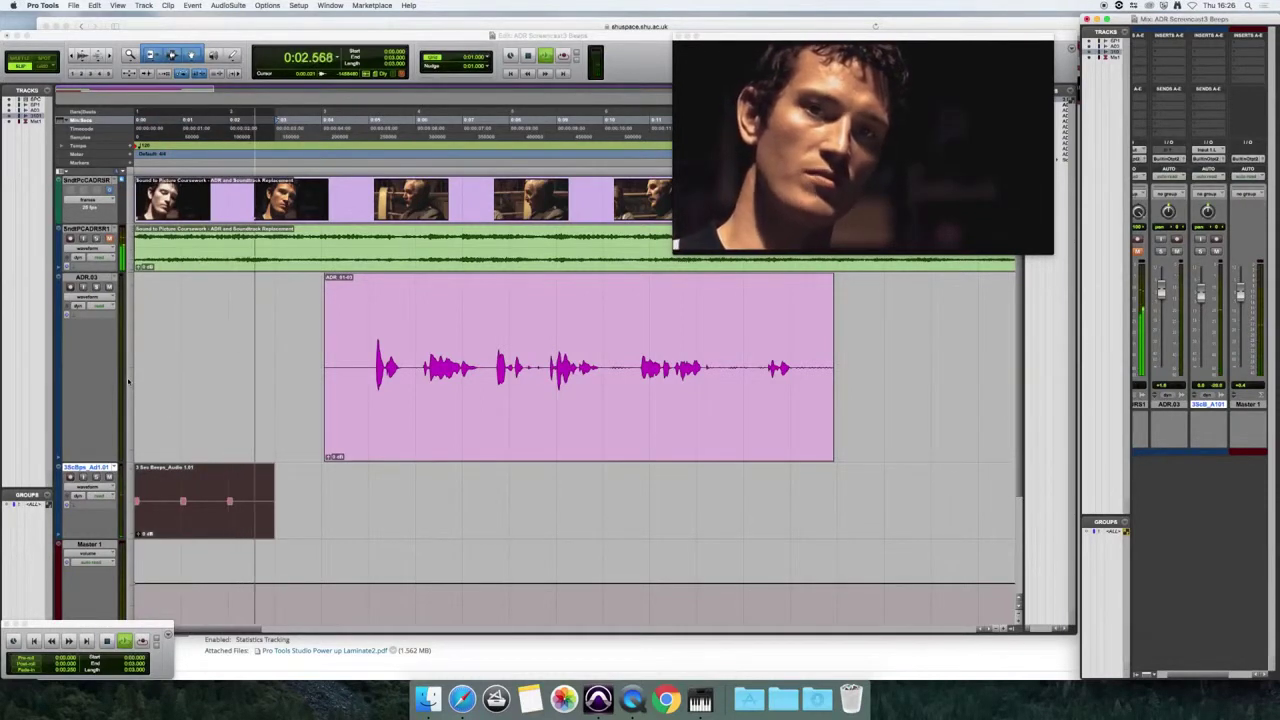
pyautogui.press('space')
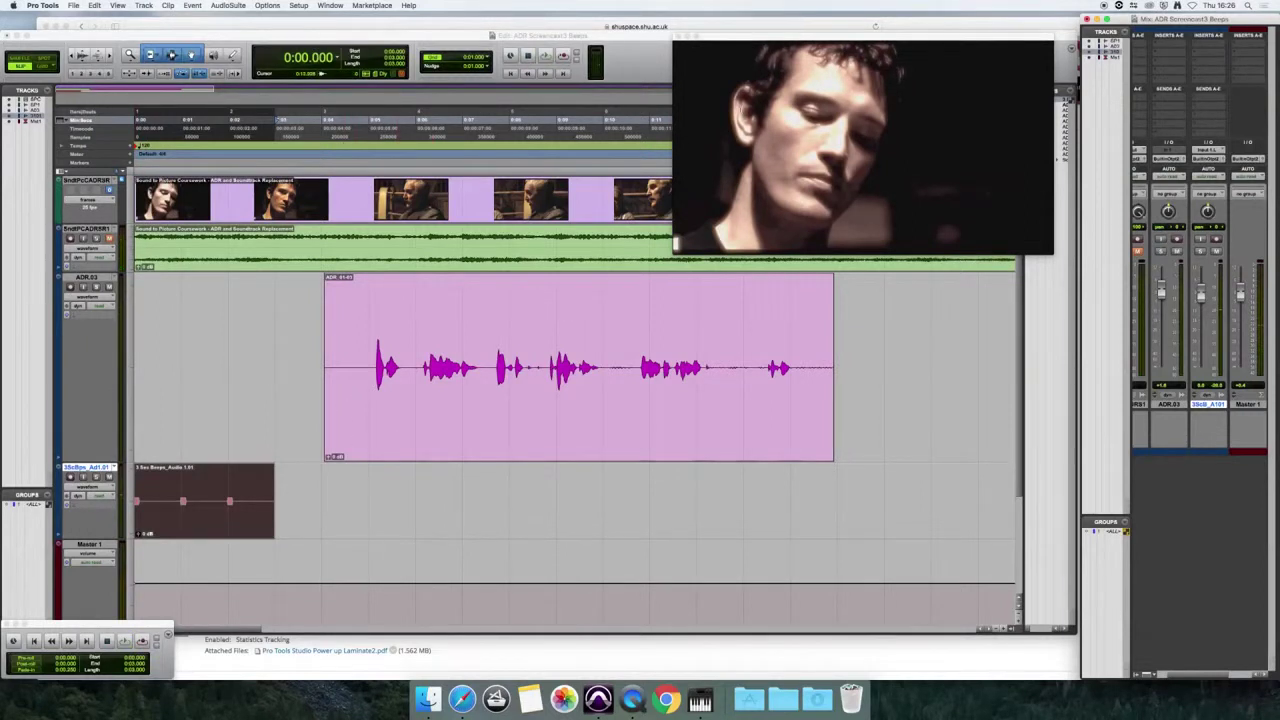
# - Move the video window clear of the edit controls and set the grid value to 1 second in Min:Secs
pyautogui.moveTo(745, 40); pyautogui.dragTo(879, 160)
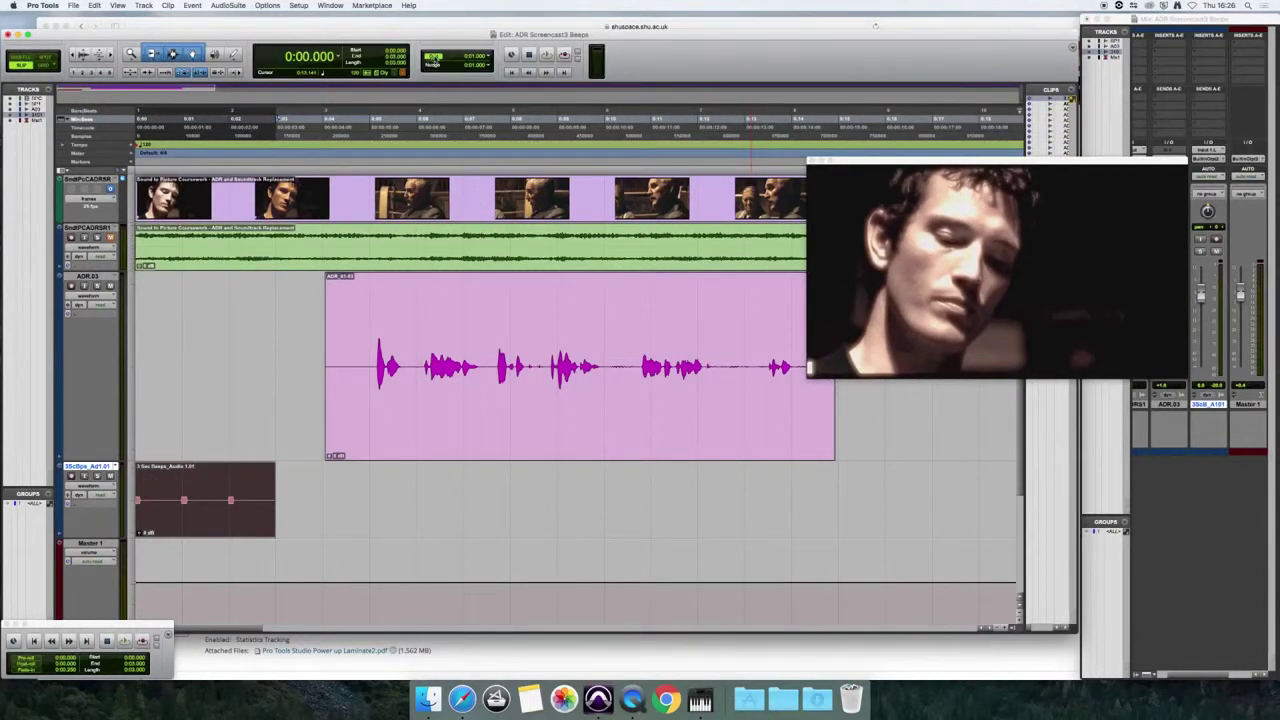
pyautogui.click(489, 63)
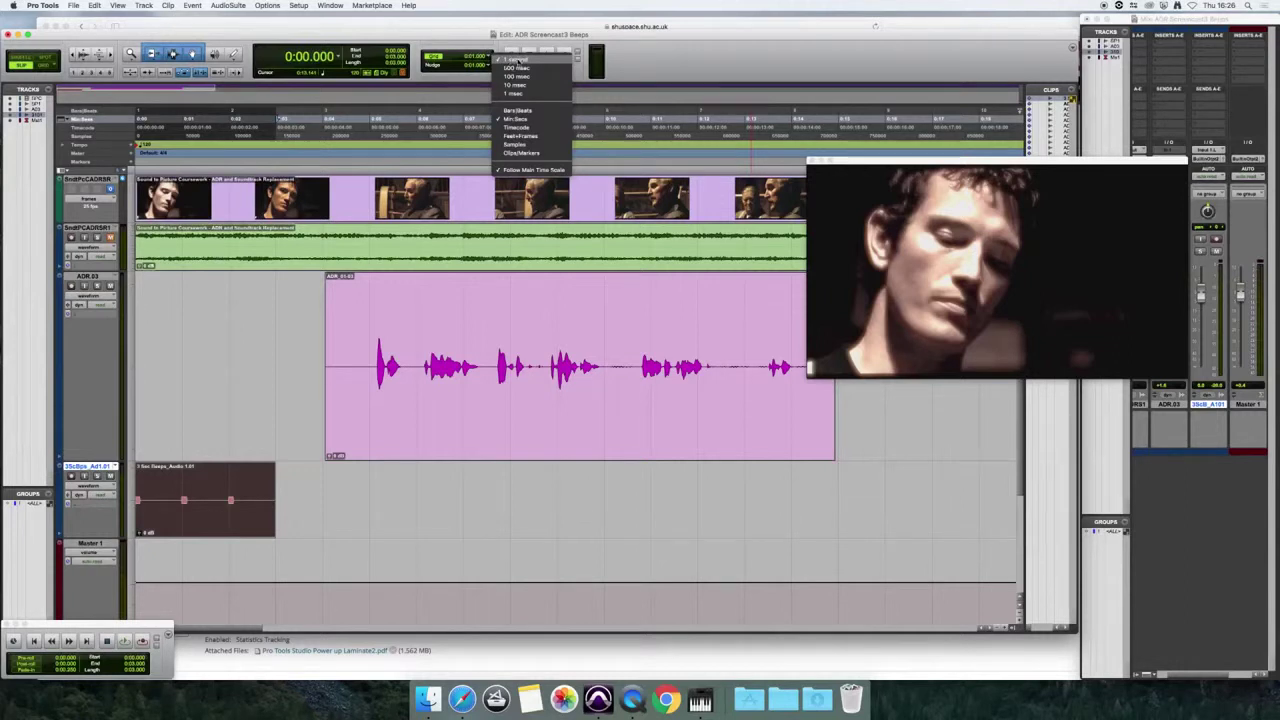
pyautogui.click(526, 118)
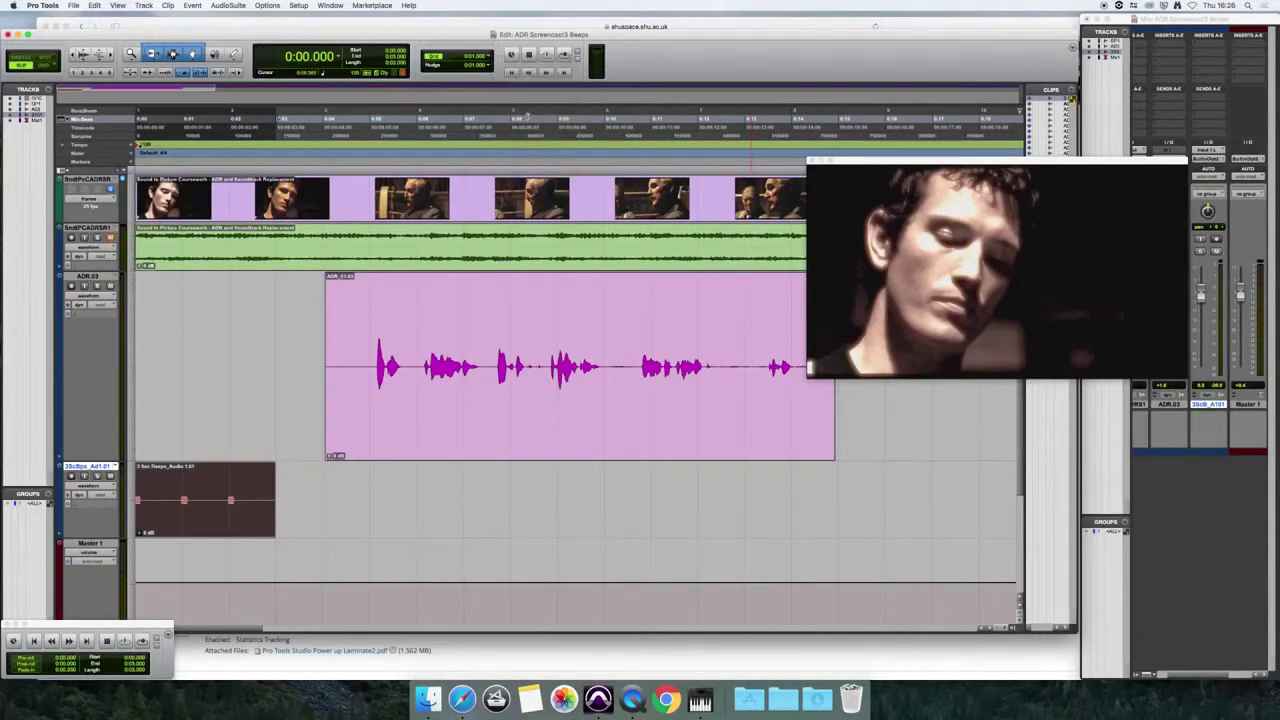
pyautogui.click(488, 64)
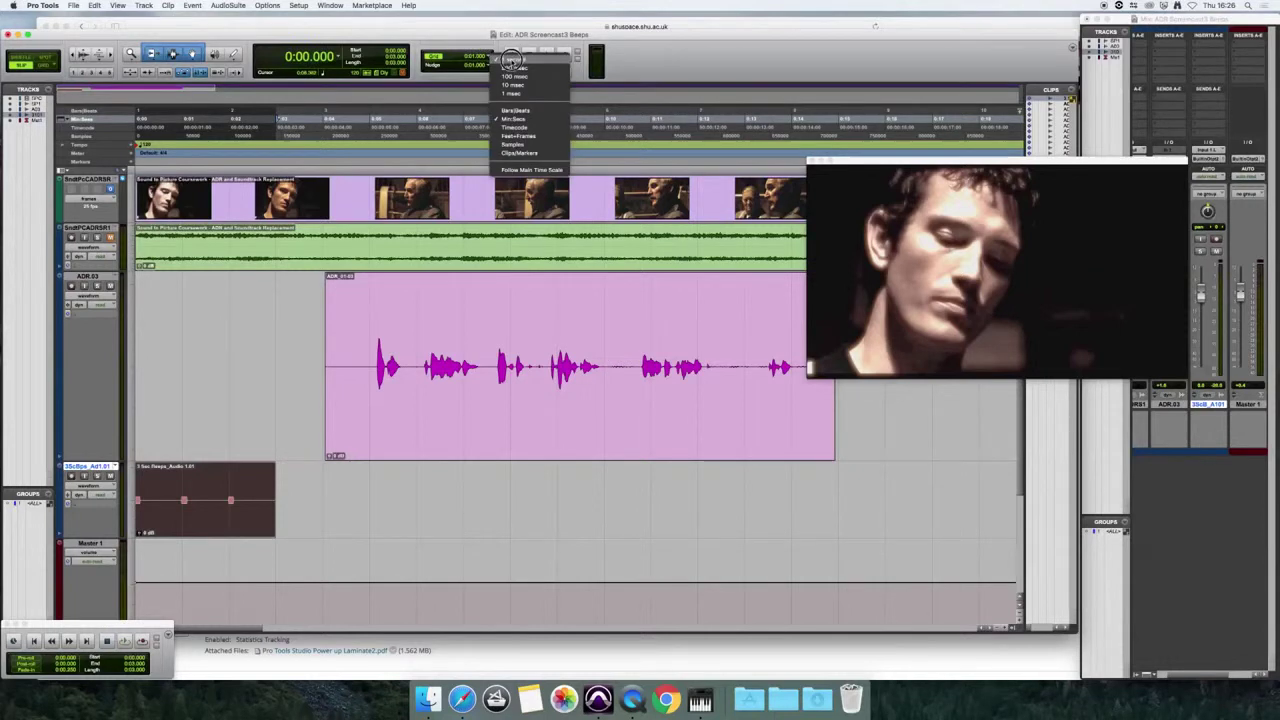
pyautogui.click(511, 60)
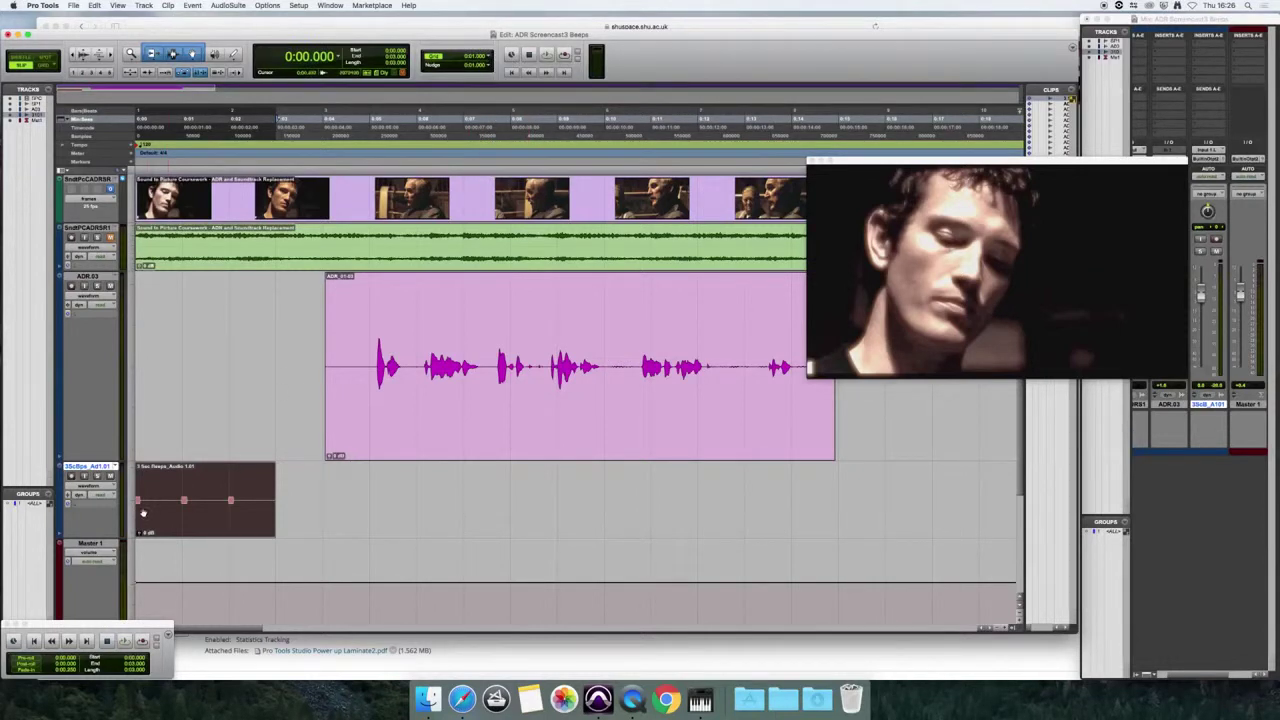
# - Undo a trial free move of the beeps clip, then use Grid mode to snap its start to 0:02
pyautogui.moveTo(148, 512); pyautogui.dragTo(186, 515)
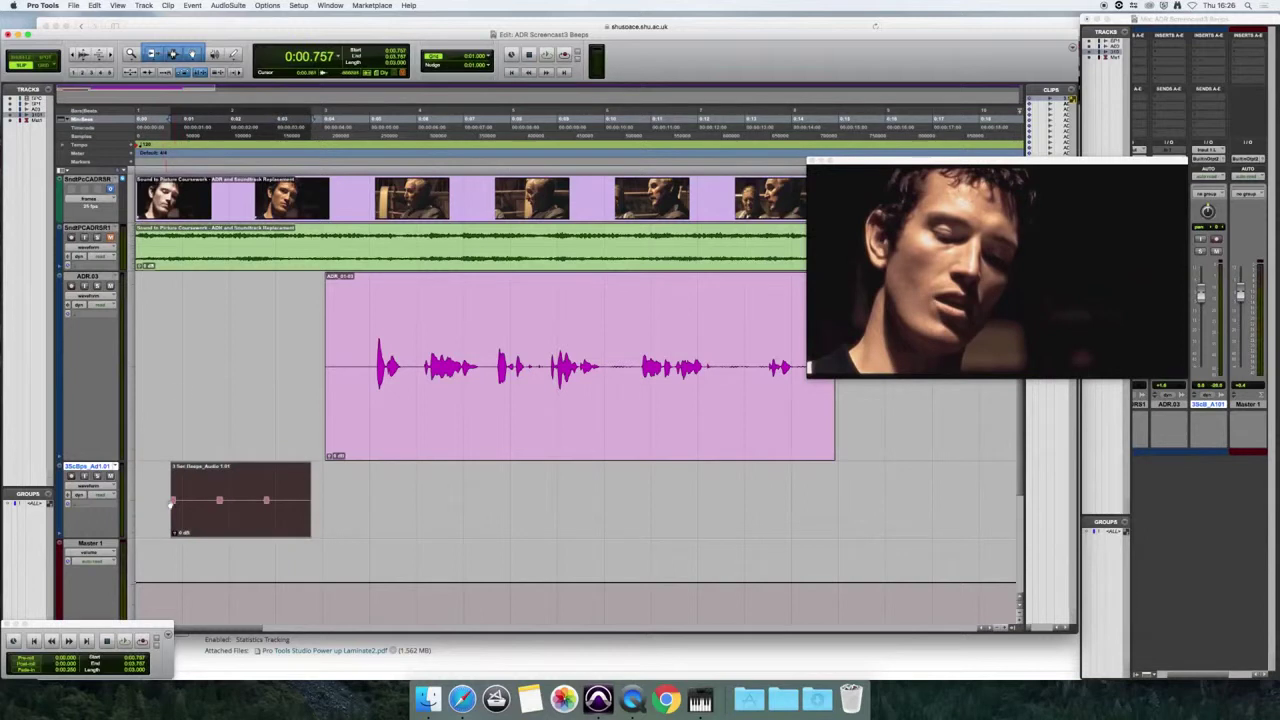
pyautogui.press('super+z')
pyautogui.click(44, 66)
pyautogui.moveTo(180, 523); pyautogui.dragTo(312, 532)
# - Try a grid-snapped move of the ADR clip to the session start, undo it, and return to Slip mode
pyautogui.moveTo(370, 430); pyautogui.dragTo(2, 4)
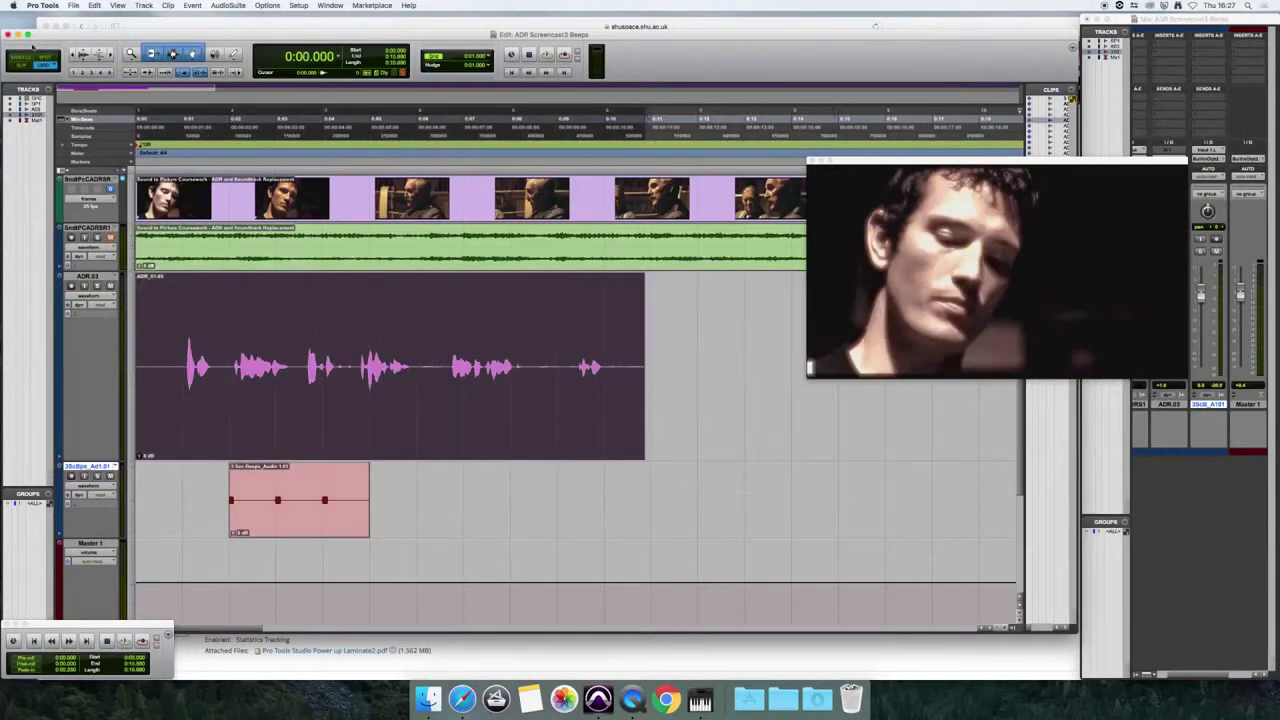
pyautogui.press('super+z')
pyautogui.press('F2')
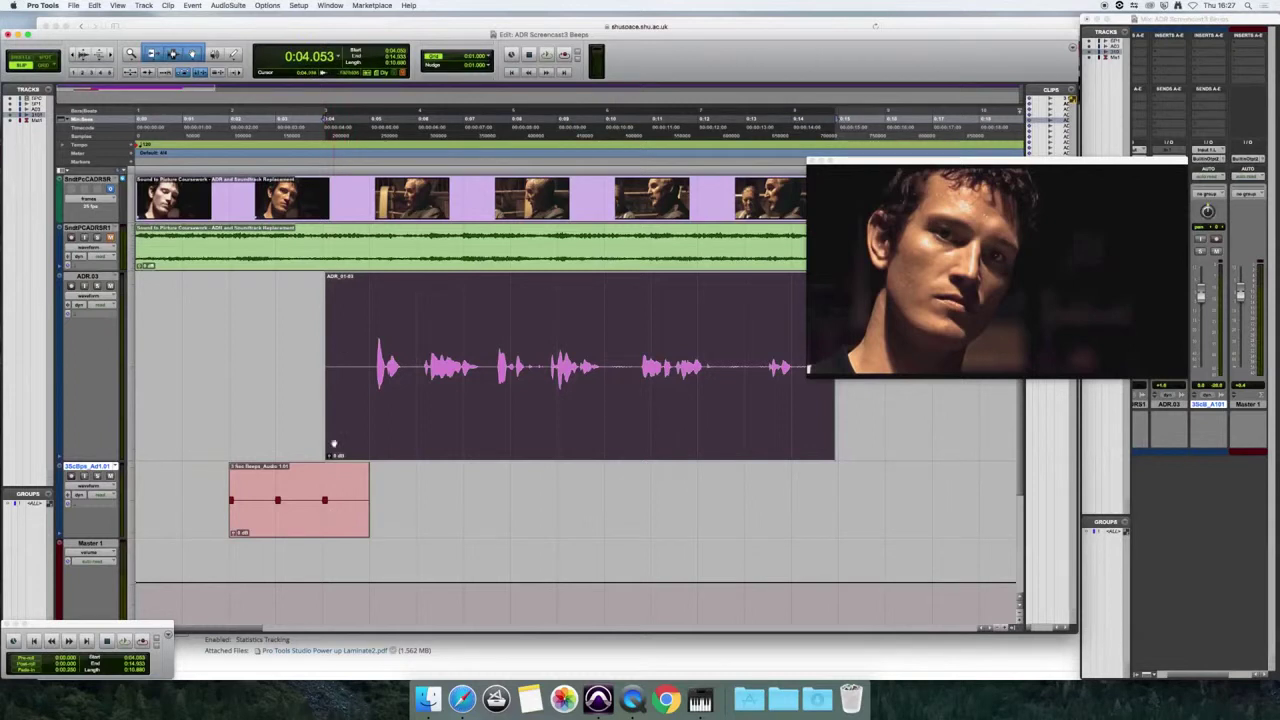
# - Make the original film soundtrack track taller and unmute it, with ADR.03 muted instead
pyautogui.moveTo(125, 272); pyautogui.dragTo(125, 392)
pyautogui.click(110, 237)
# - Play the original film soundtrack from about 0:03.520 to listen for the start of the dialogue
pyautogui.click(301, 270)
pyautogui.press('space')
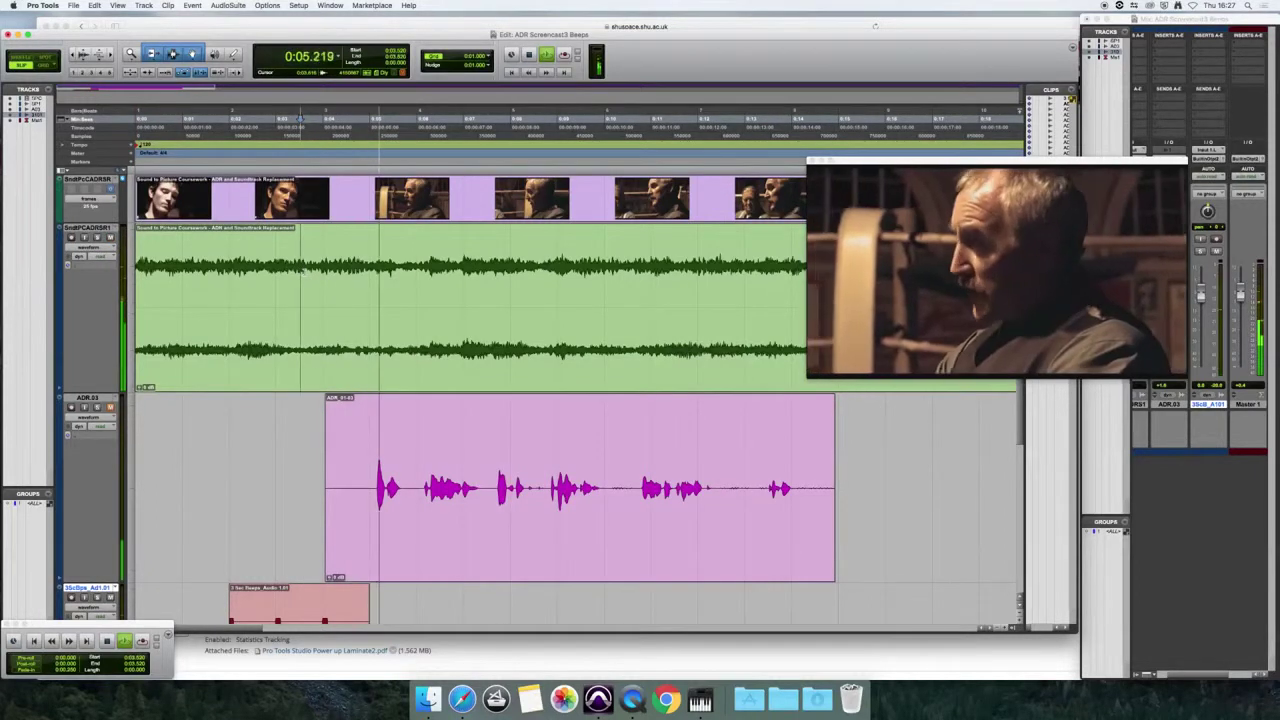
pyautogui.press('space')
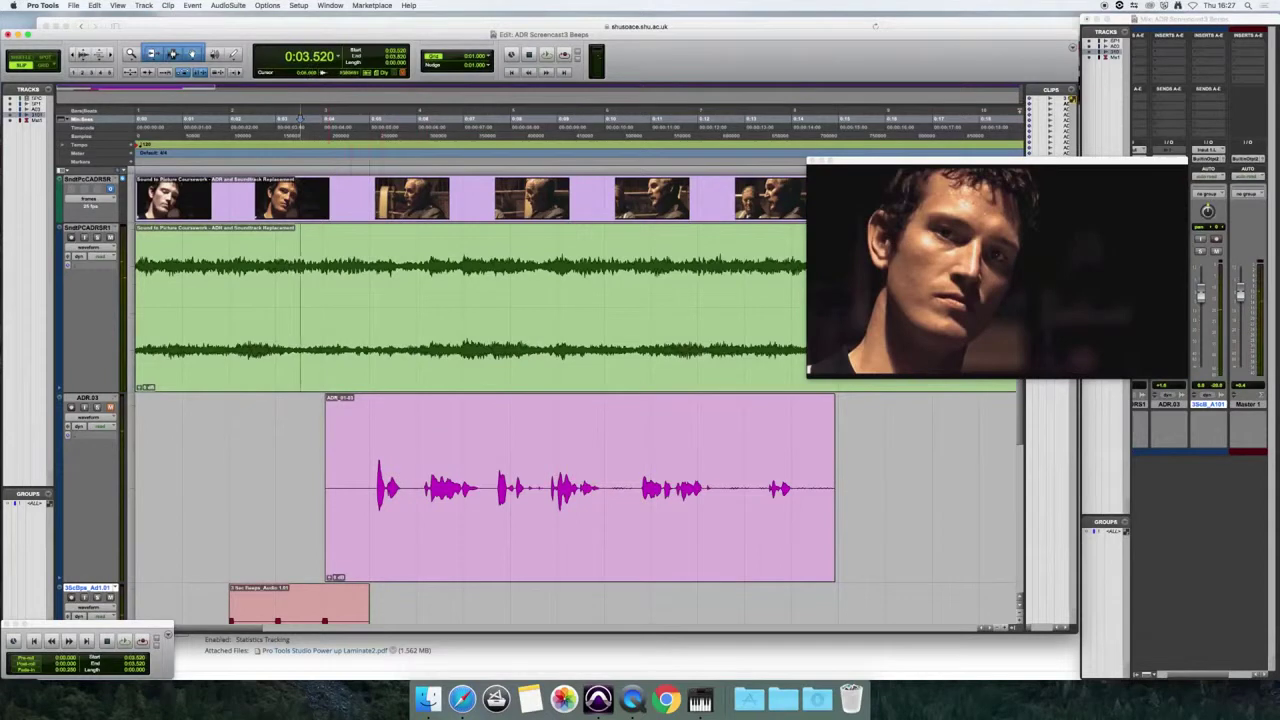
# - Move the sync beeps track up so it sits between the original film soundtrack and ADR.03
pyautogui.moveTo(87, 588); pyautogui.dragTo(107, 399)
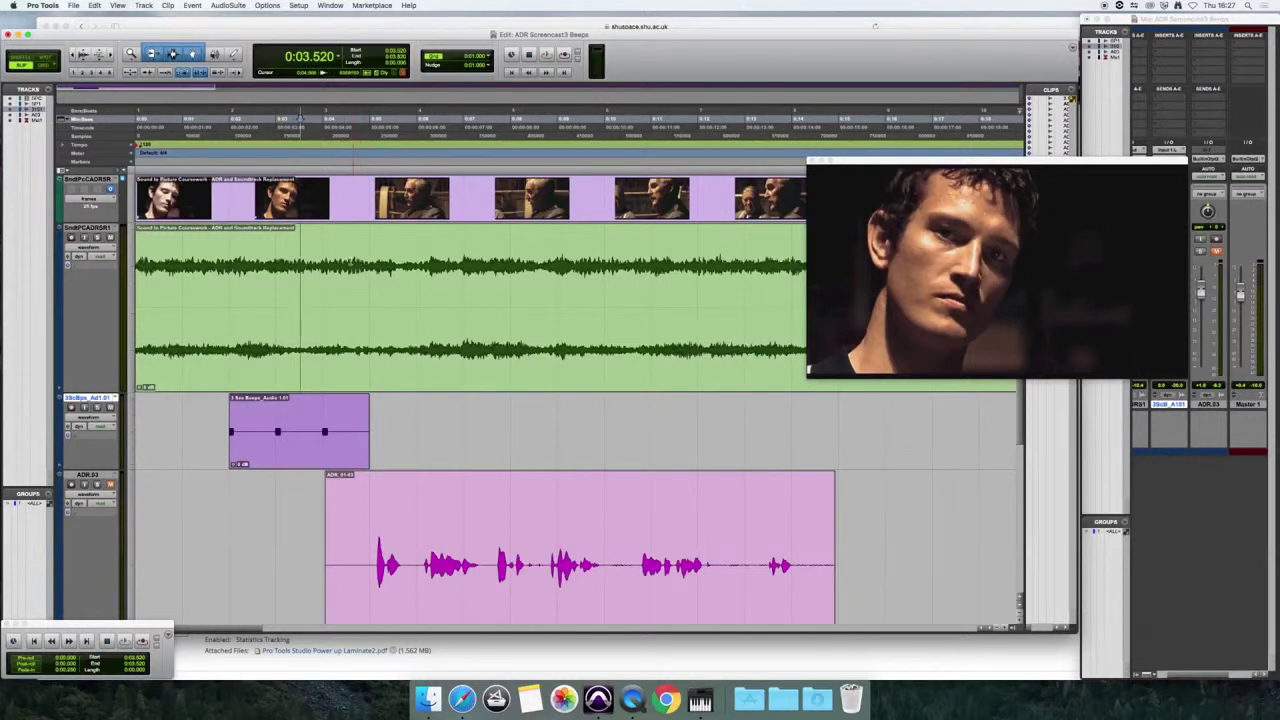
# - Audition the film soundtrack from several points between about 0:04.4 and 0:05.109 to pinpoint where the first line of dialogue starts
pyautogui.press('space')
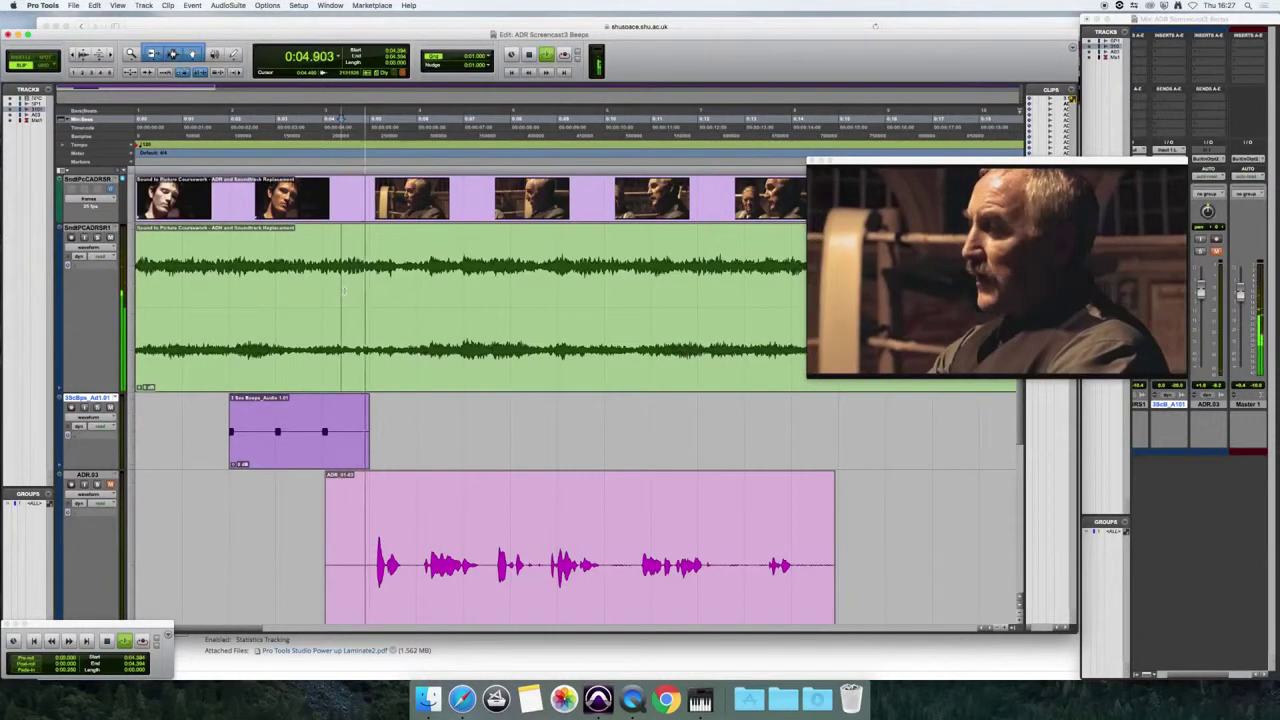
pyautogui.press('space')
pyautogui.click(360, 258)
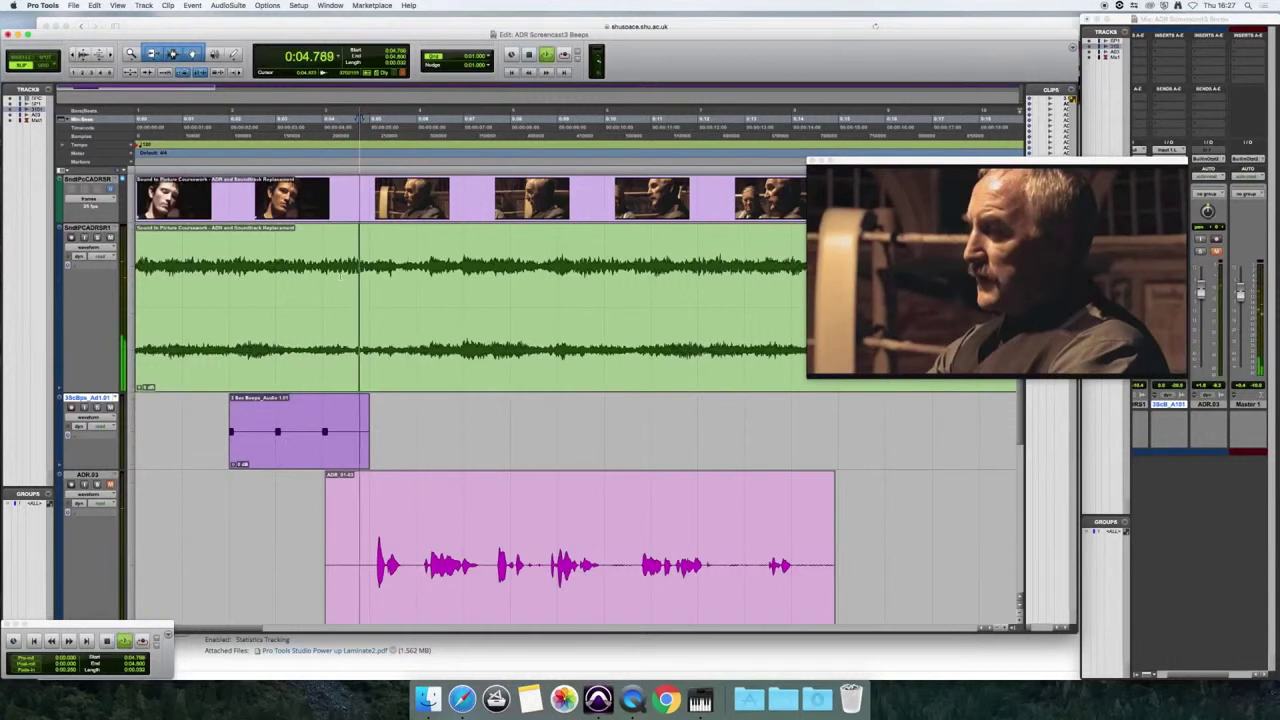
pyautogui.press('space')
pyautogui.press('space')
pyautogui.click(375, 265)
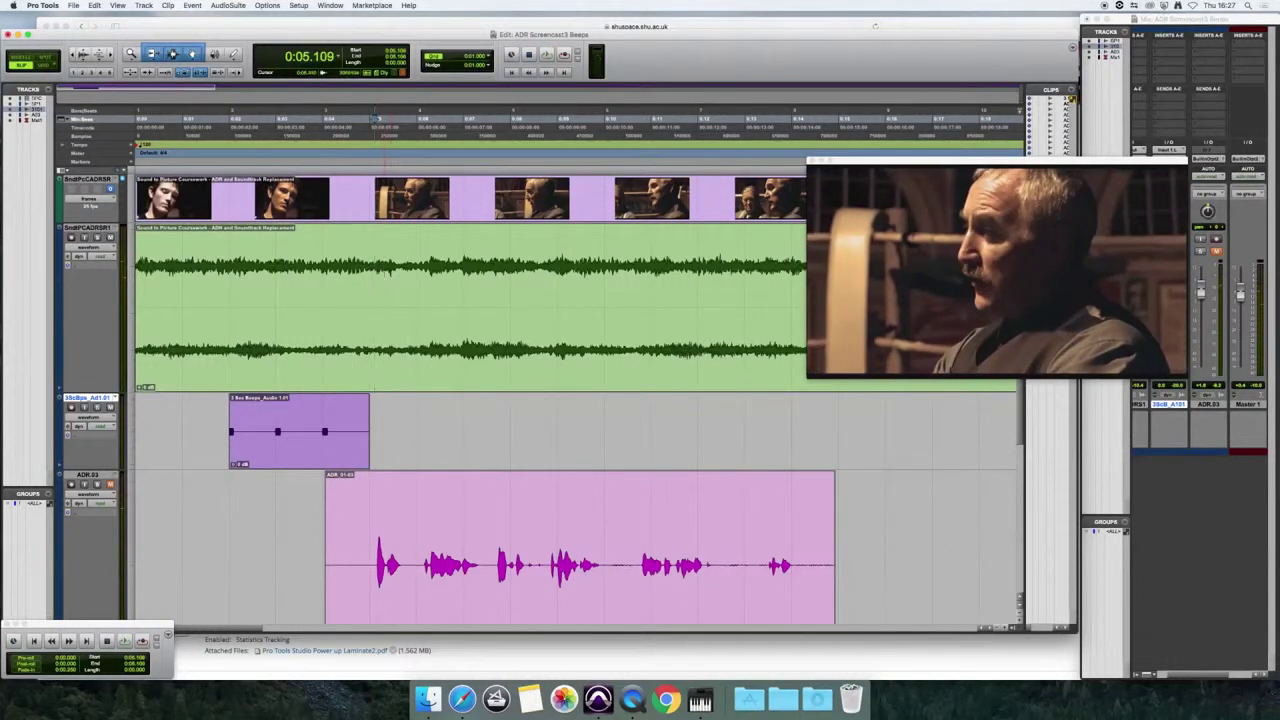
pyautogui.press('space')
pyautogui.press('space')
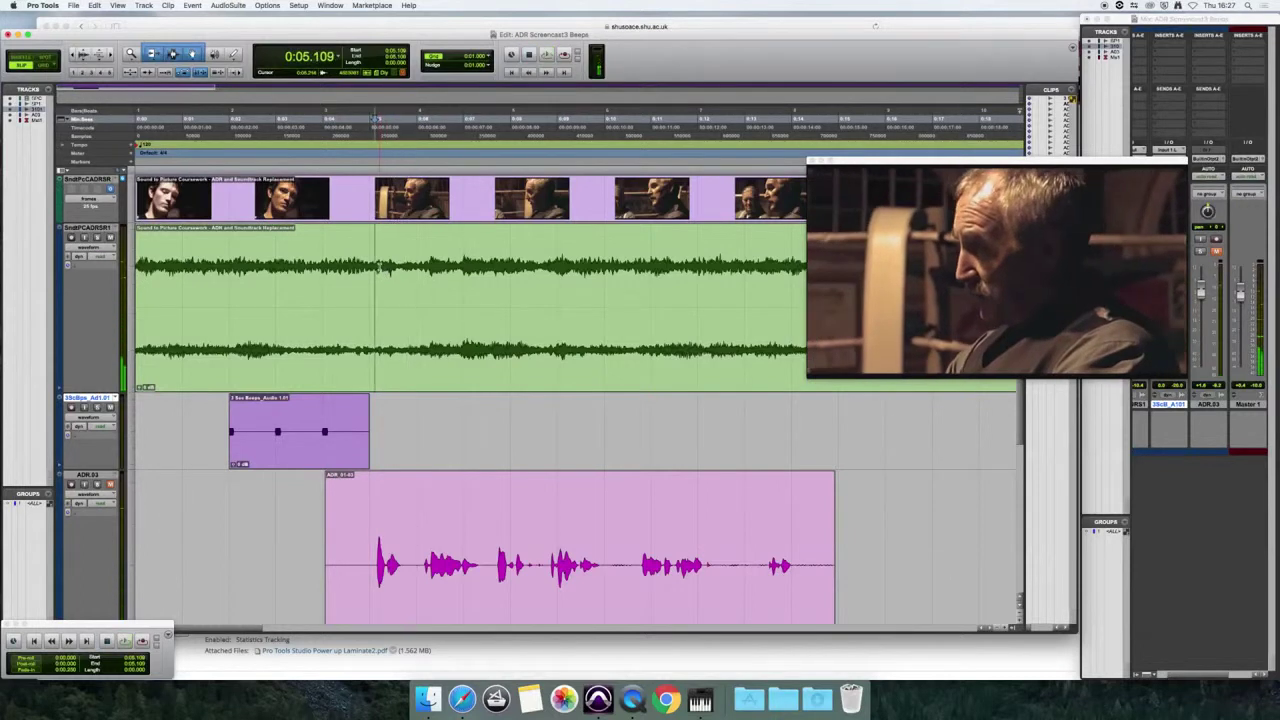
# - Move the beeps clip slightly later so it ends at the dialogue start, and play from about 0:05.088 to check that point
pyautogui.click(358, 456)
pyautogui.moveTo(358, 456); pyautogui.dragTo(367, 457)
pyautogui.click(394, 326)
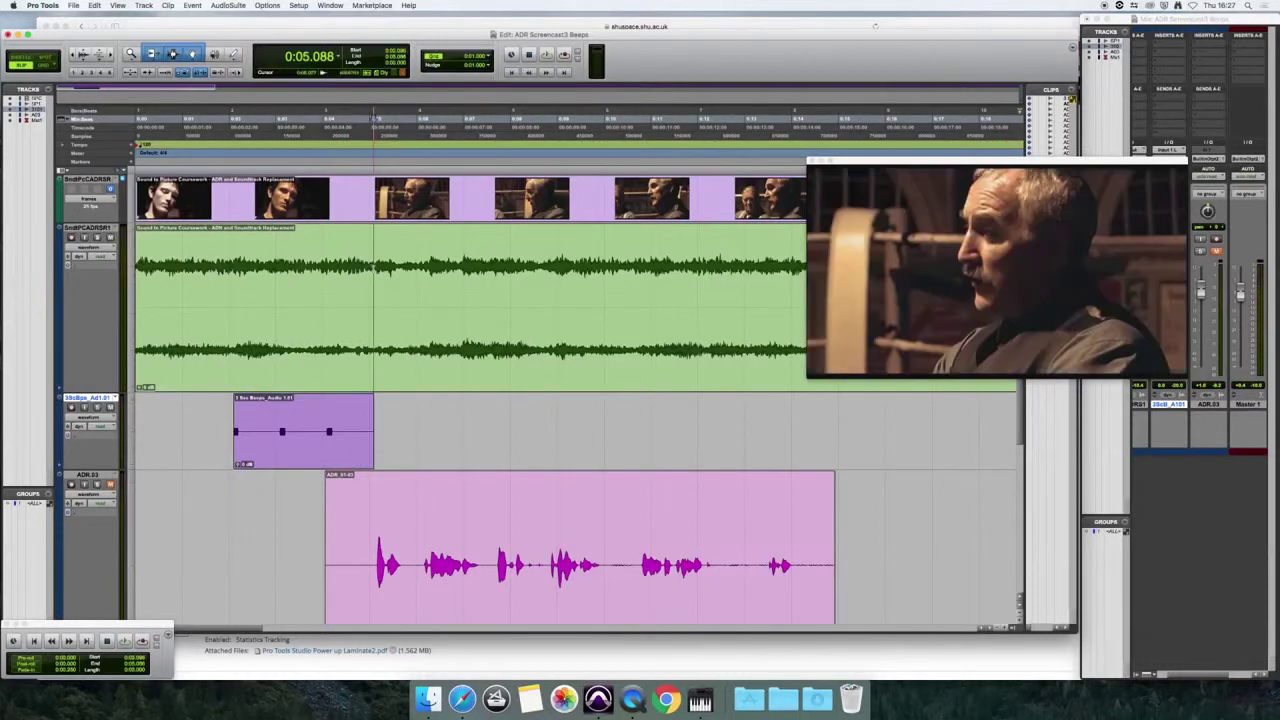
pyautogui.press('space')
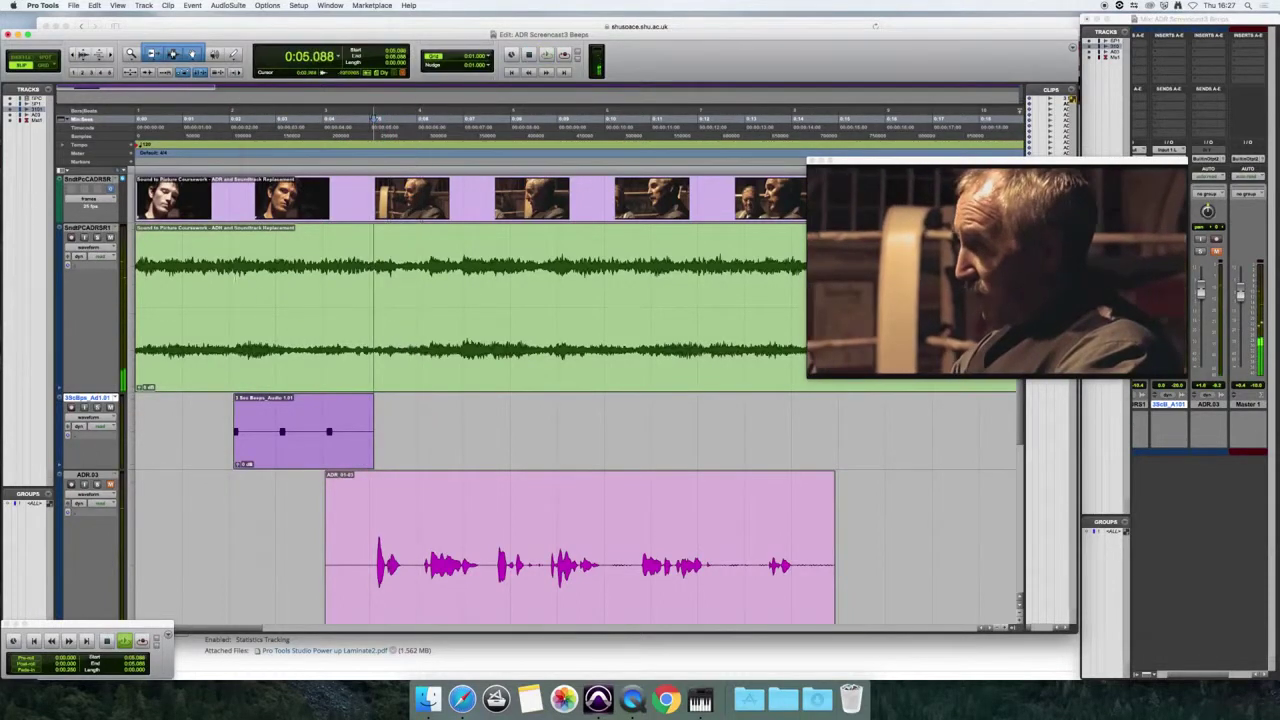
pyautogui.press('space')
# - Play from about 0:01.845 to check the beeps' lead-in to the dialogue, and place the cursor at about 0:01.813, before the beeps clip
pyautogui.click(222, 330)
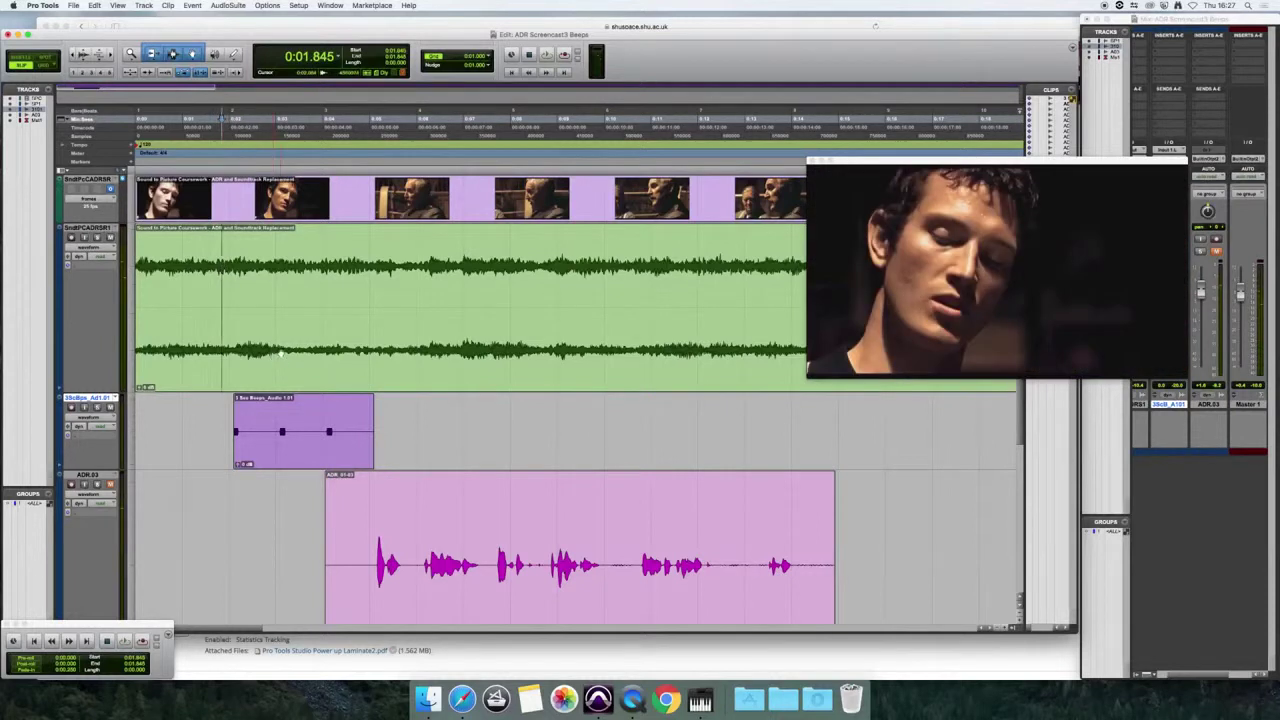
pyautogui.press('space')
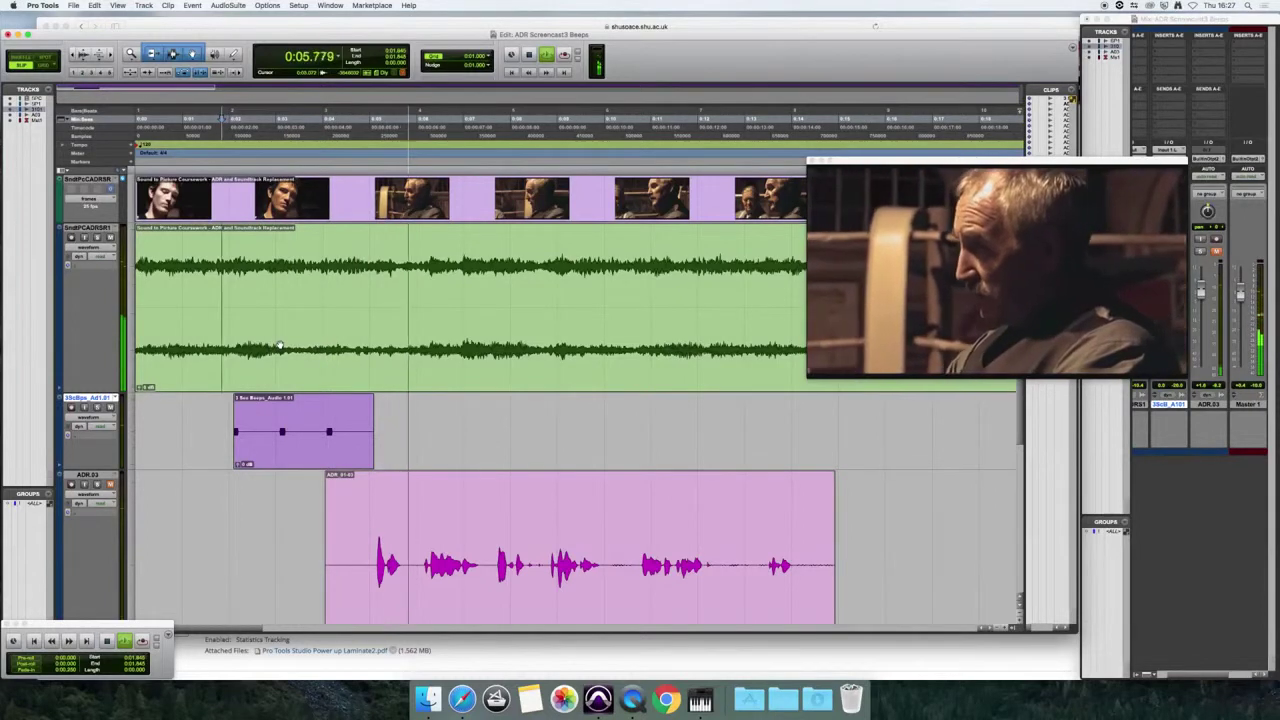
pyautogui.press('space')
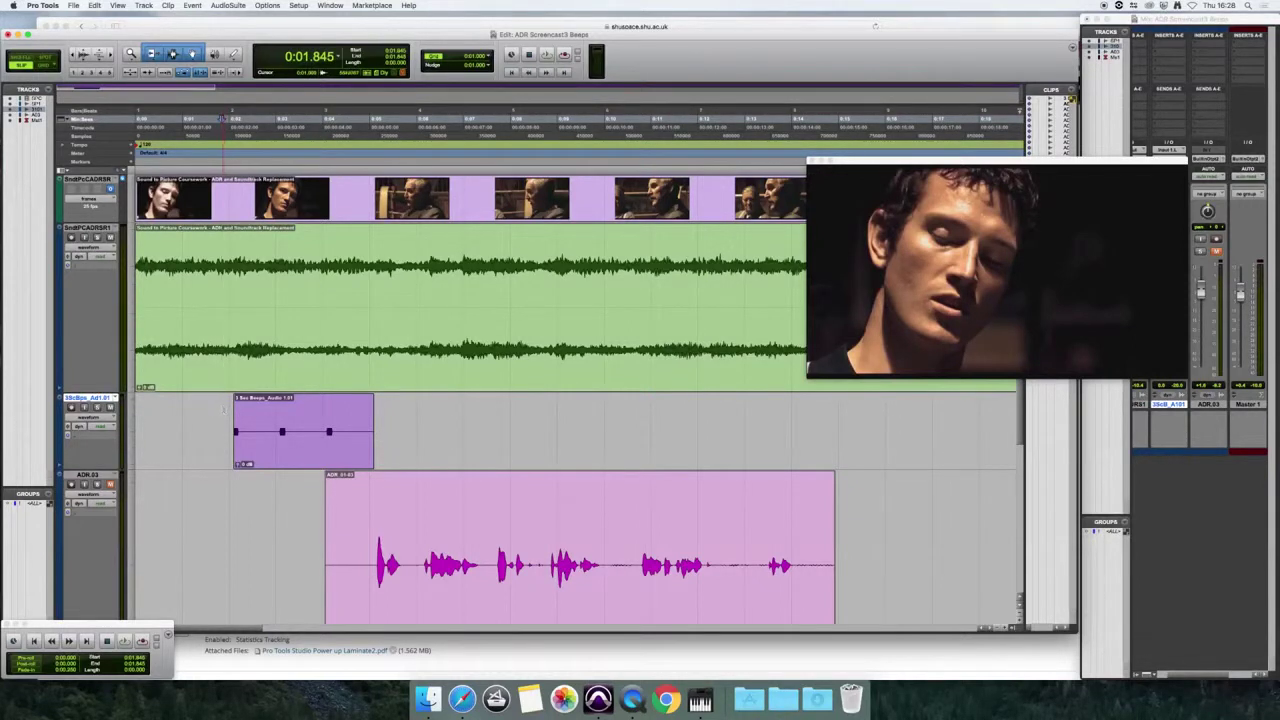
pyautogui.click(220, 408)
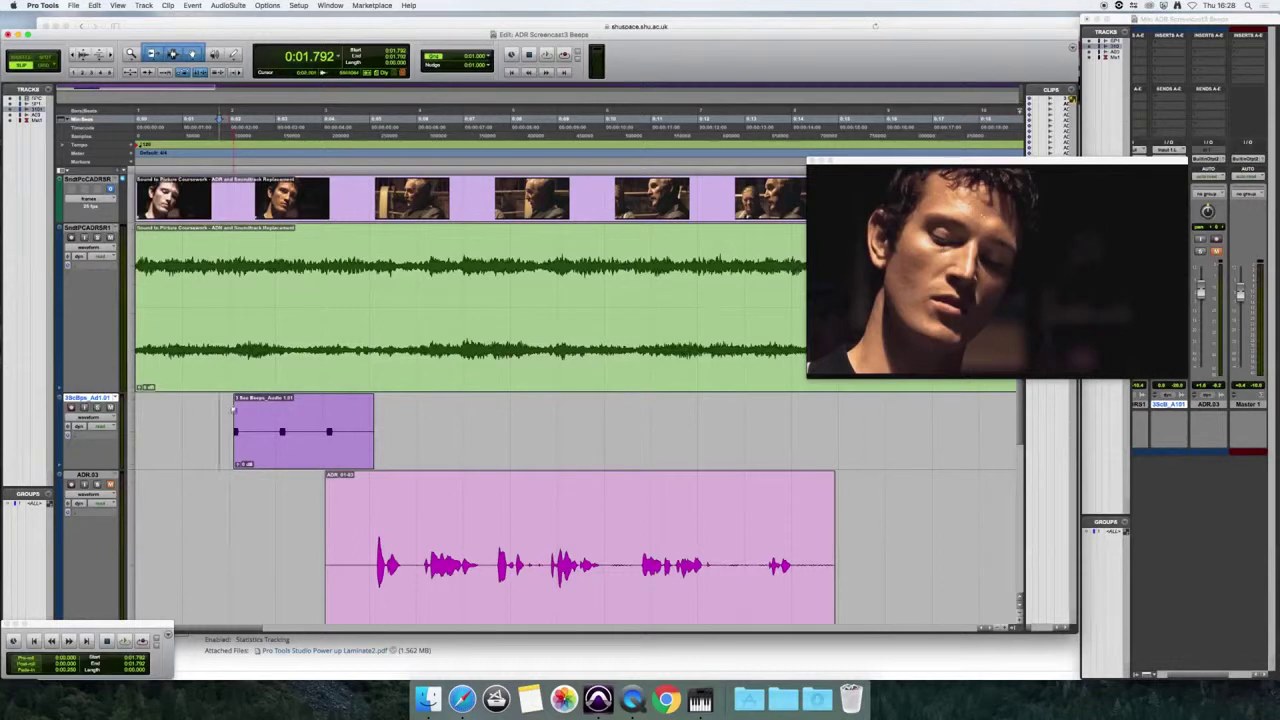
pyautogui.click(221, 412)
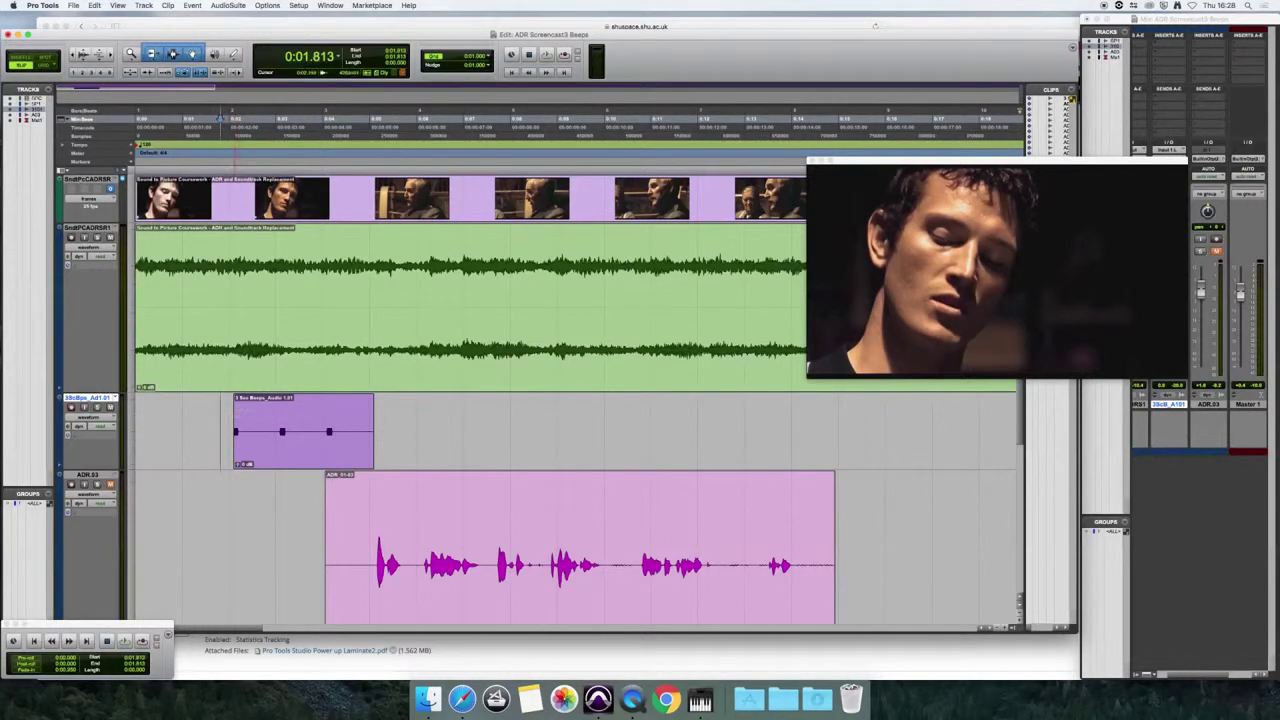